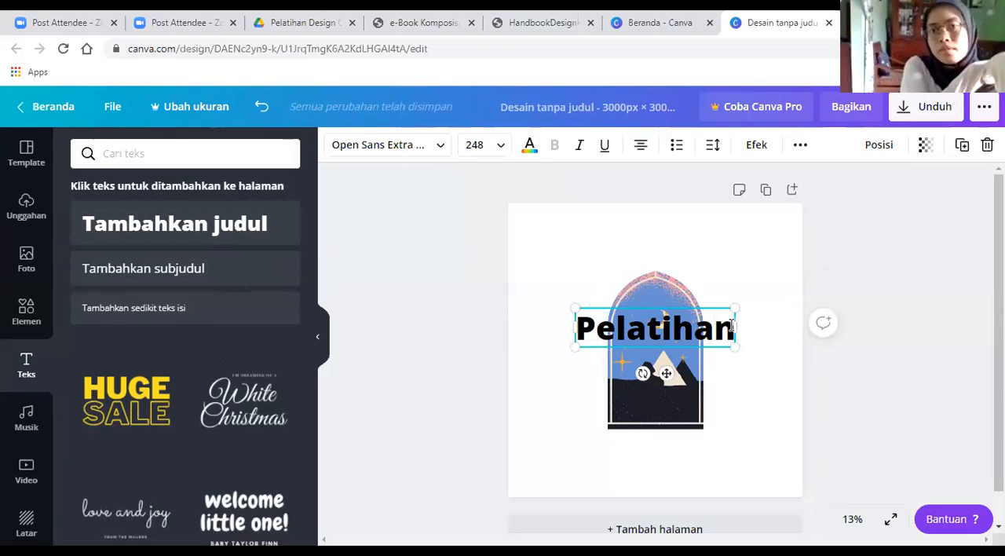
Step: Try a second line in the "Pelatihan" heading, remove it, and widen the heading's text box
key(Return)
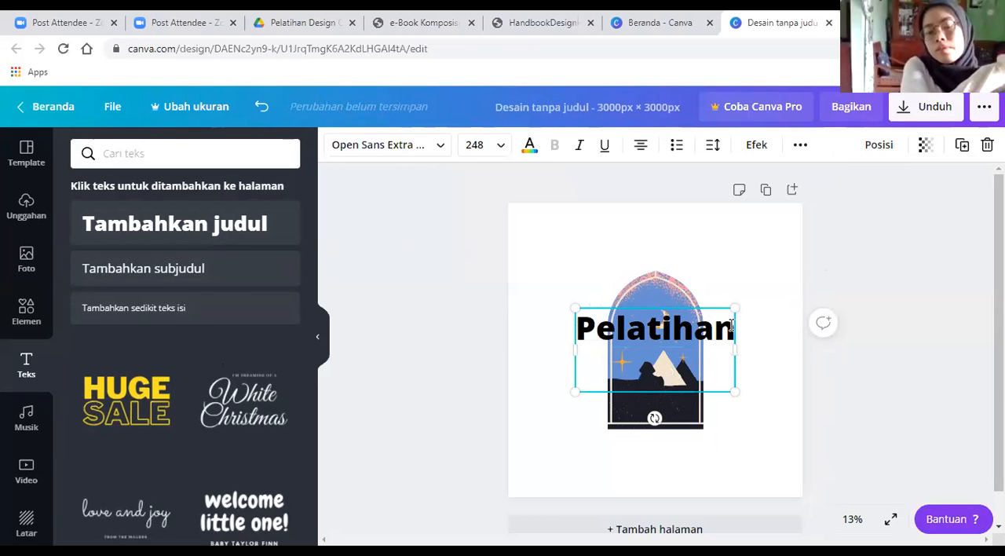
text(des)
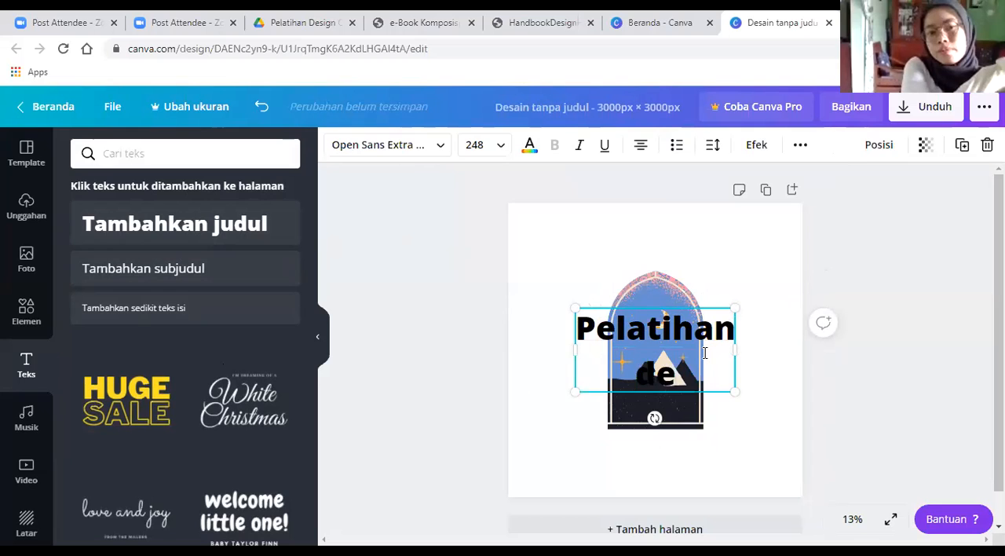
key(BackSpace)
key(BackSpace)
key(BackSpace)
key(BackSpace)
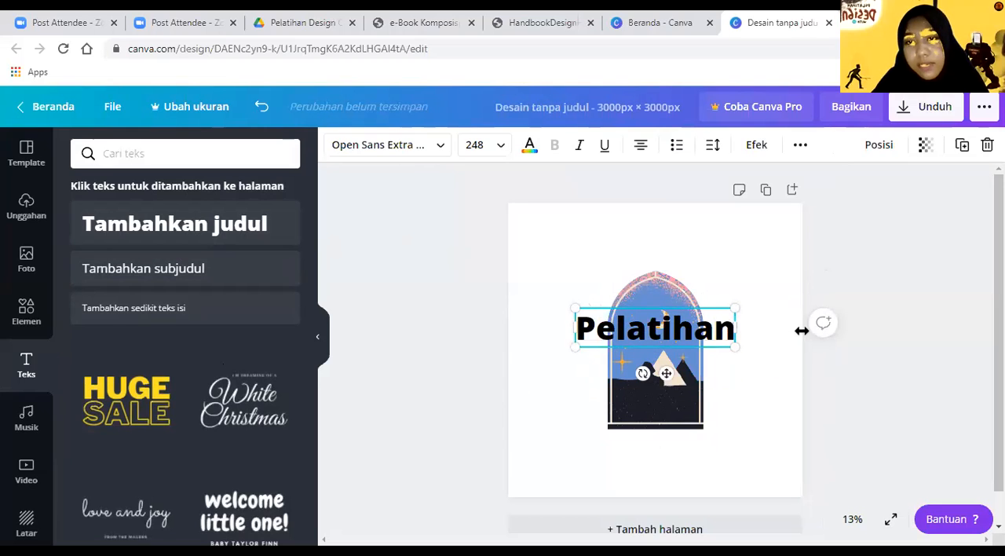
drag(736, 331, 802, 331)
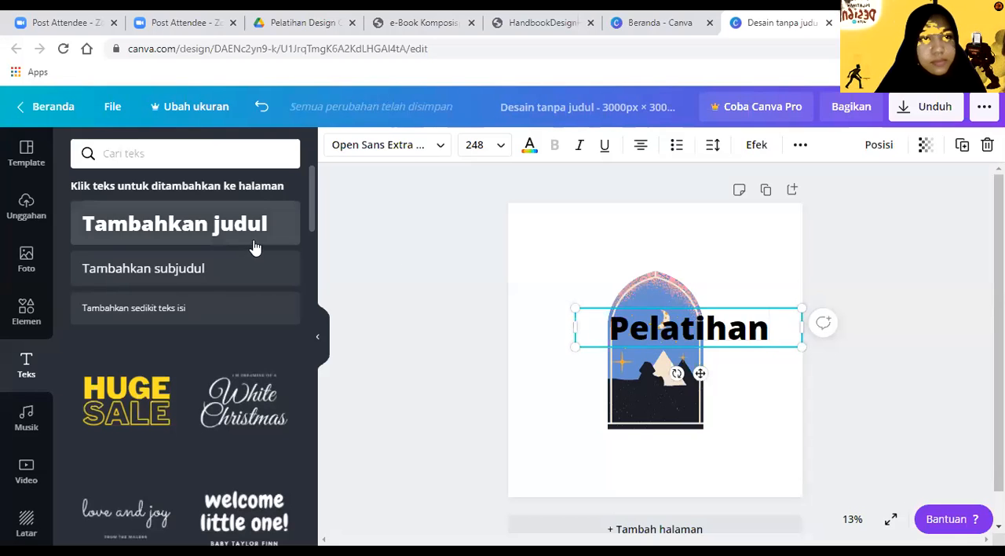
Step: Add the recently used "love and joy" font combination to the page and enlarge one copy
drag(312, 208, 320, 235)
scroll(315, 237, up, 1)
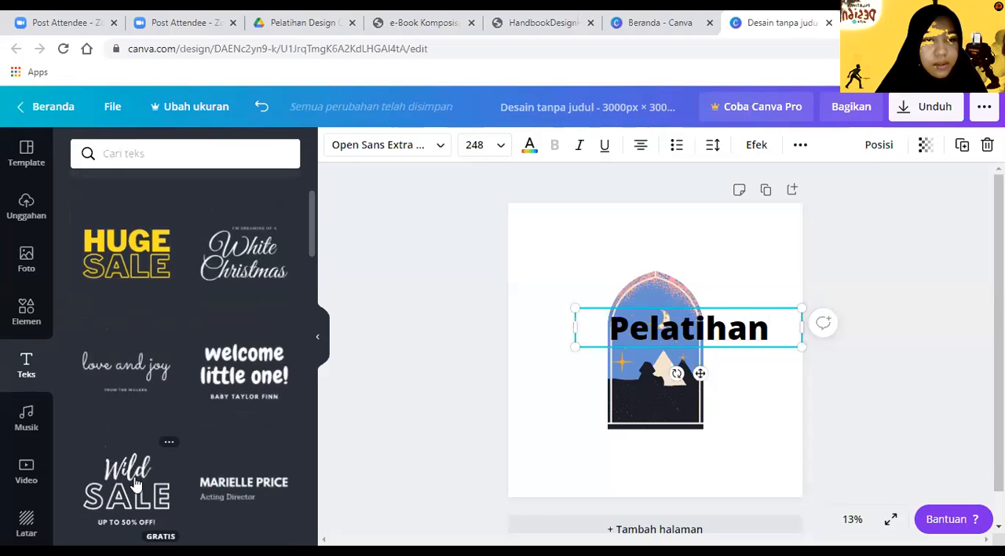
click(99, 375)
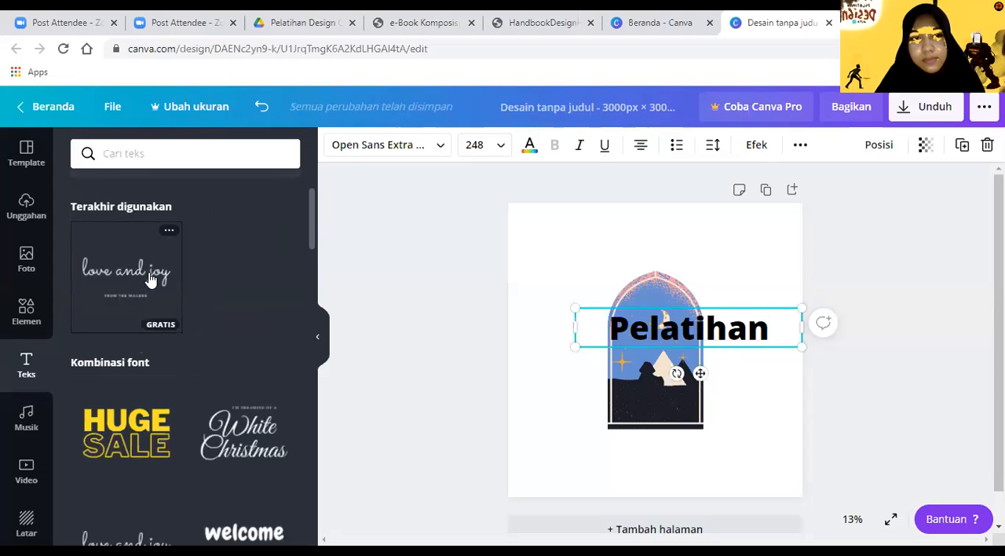
click(151, 280)
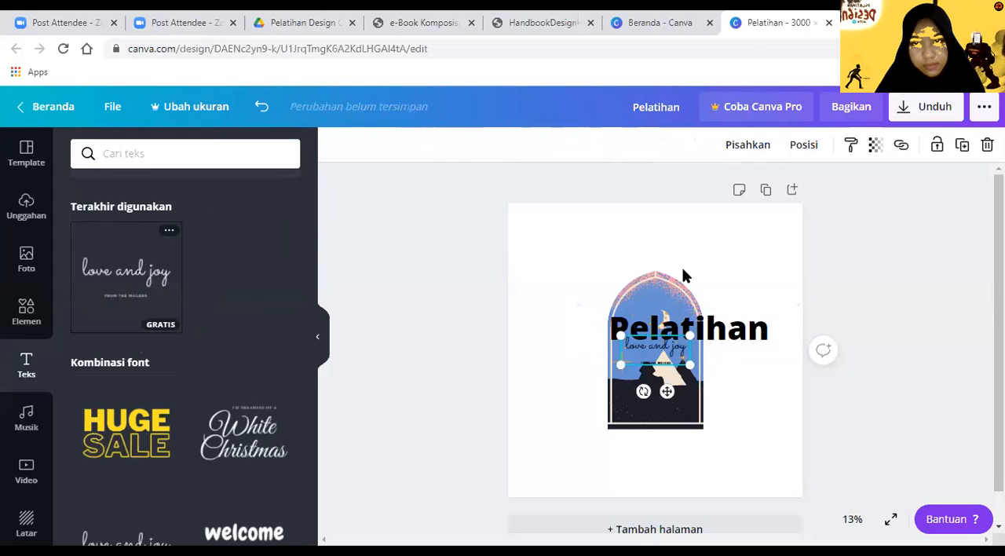
drag(689, 367, 759, 403)
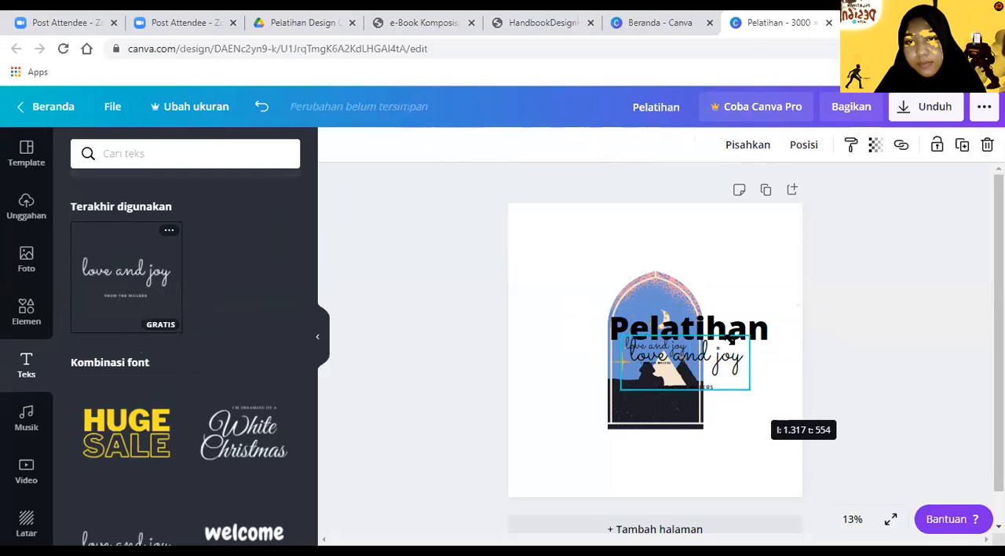
Step: Delete the bold "Pelatihan" heading and move the enlarged "love and joy" text above the arch illustration
click(733, 330)
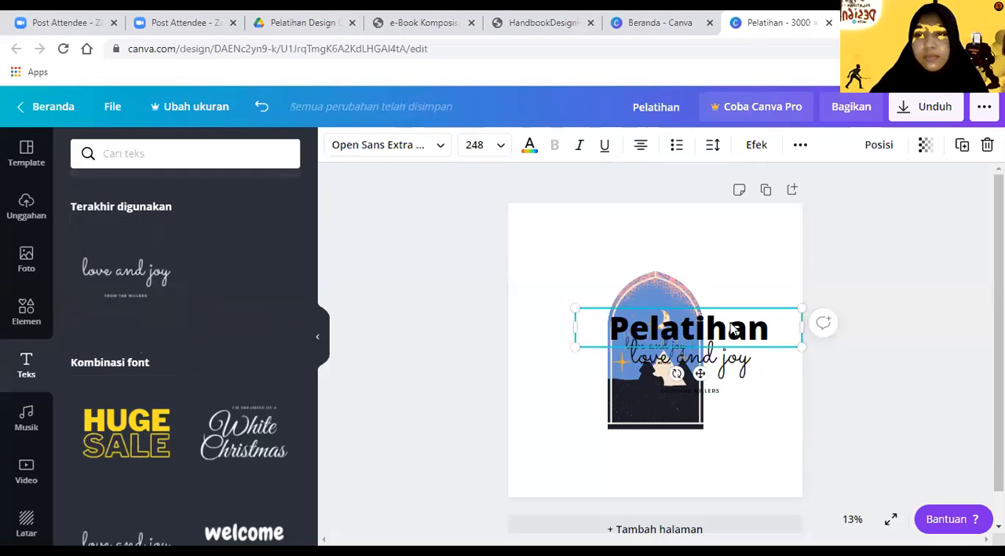
key(Delete)
drag(723, 373, 706, 247)
Step: Replace the "love and joy" text above the arch with "Pelatihan Design"
click(705, 247)
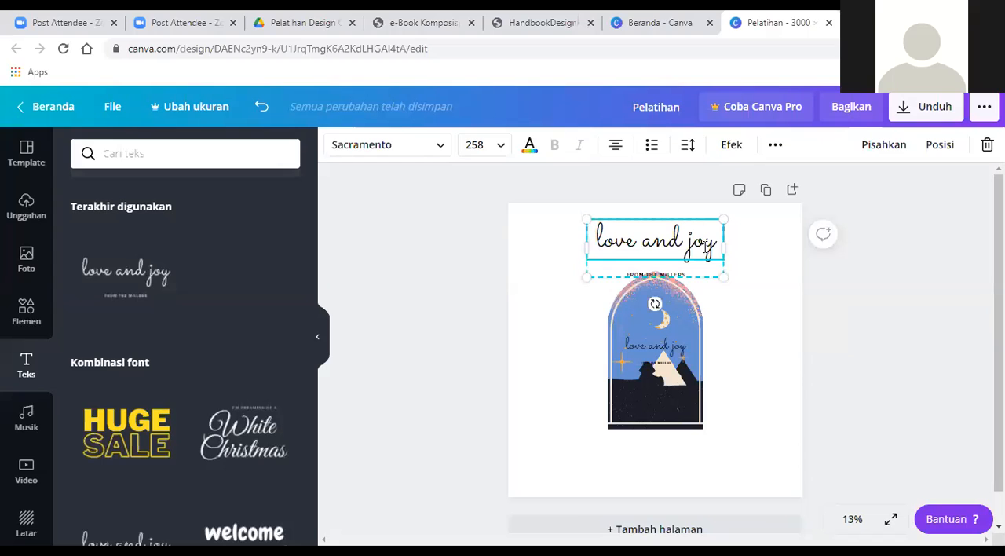
key(BackSpace)
key(BackSpace)
key(BackSpace)
key(BackSpace)
key(BackSpace)
key(BackSpace)
key(BackSpace)
key(BackSpace)
key(BackSpace)
key(BackSpace)
key(BackSpace)
key(BackSpace)
text(Pe)
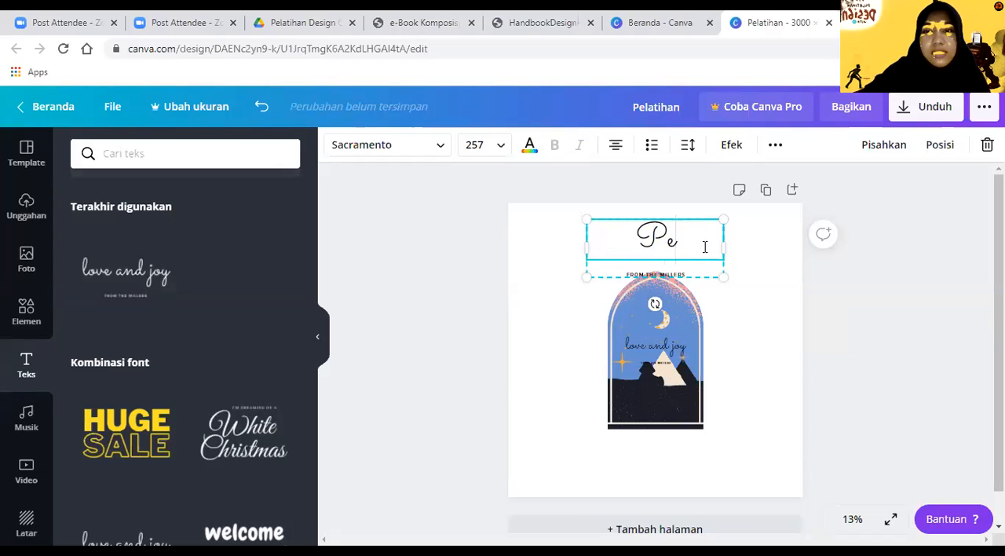
text(latihan)
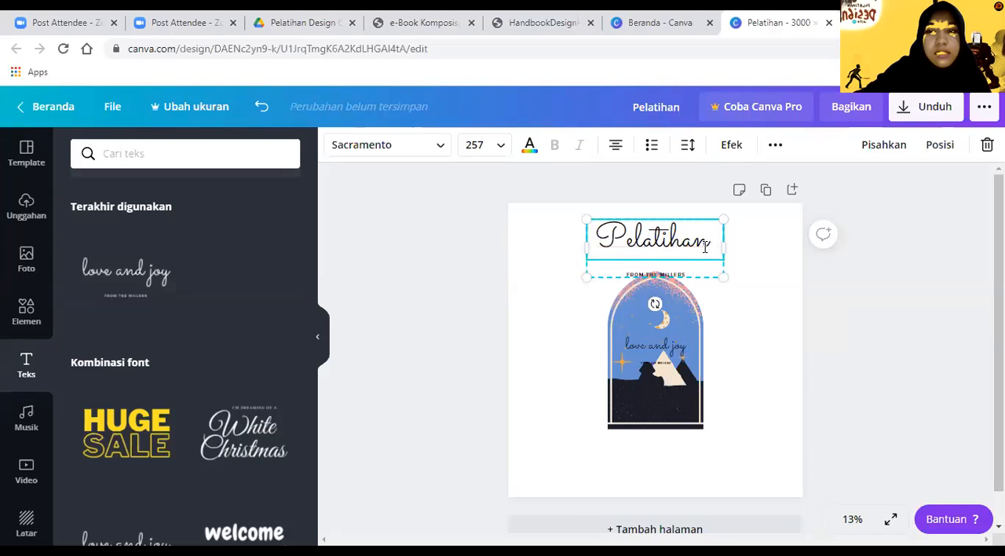
text( Desig)
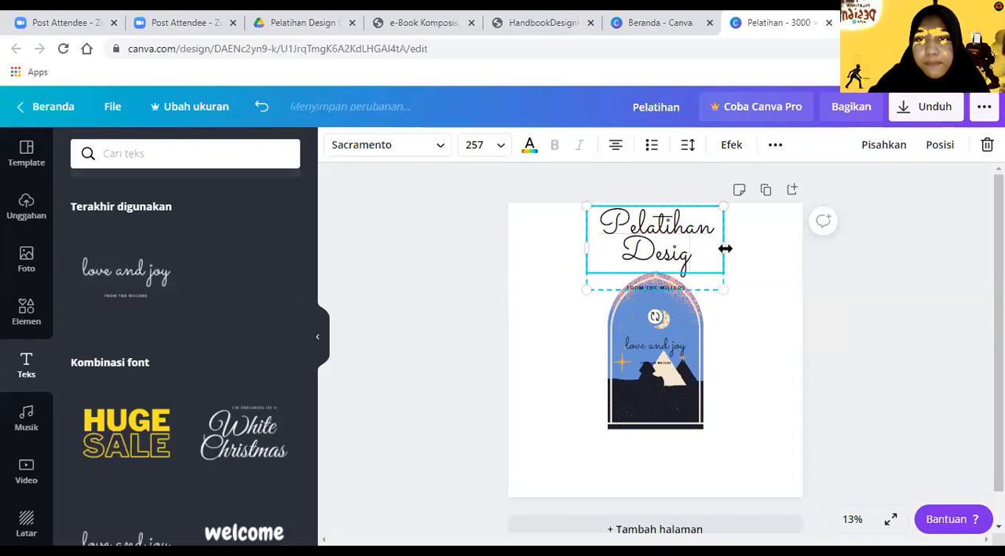
text(n)
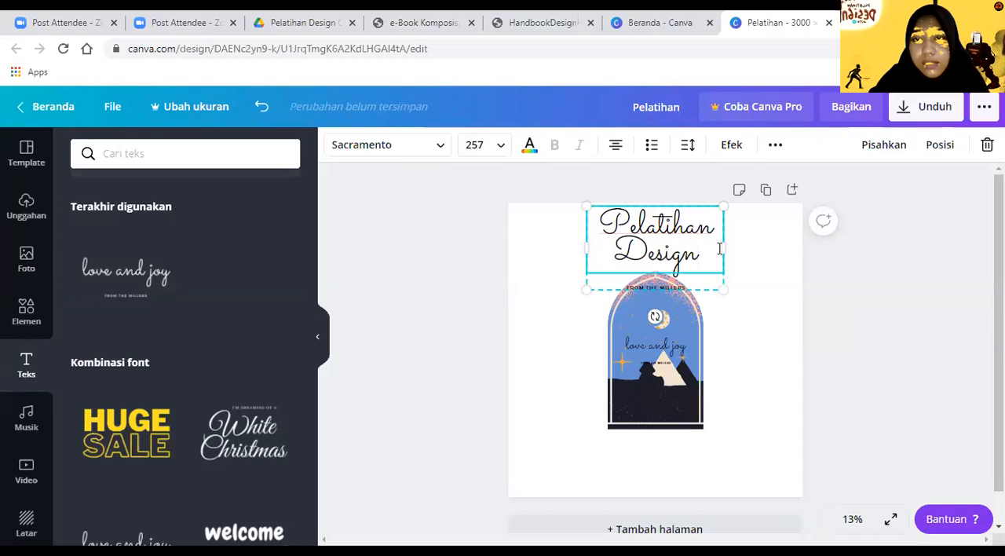
Step: Widen the "Pelatihan Design" text box to fit one line and centre it above the arch
drag(731, 249, 816, 273)
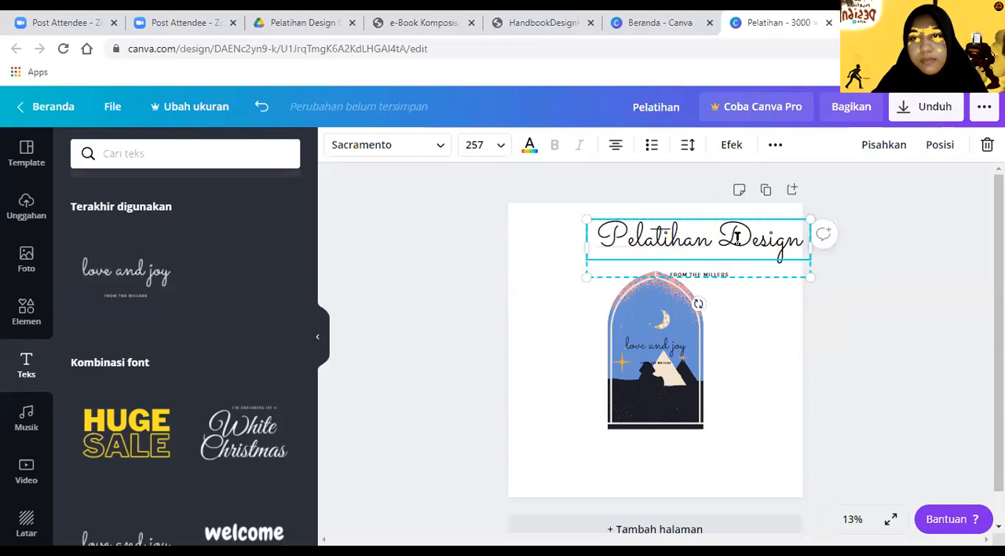
click(768, 301)
drag(724, 245, 701, 264)
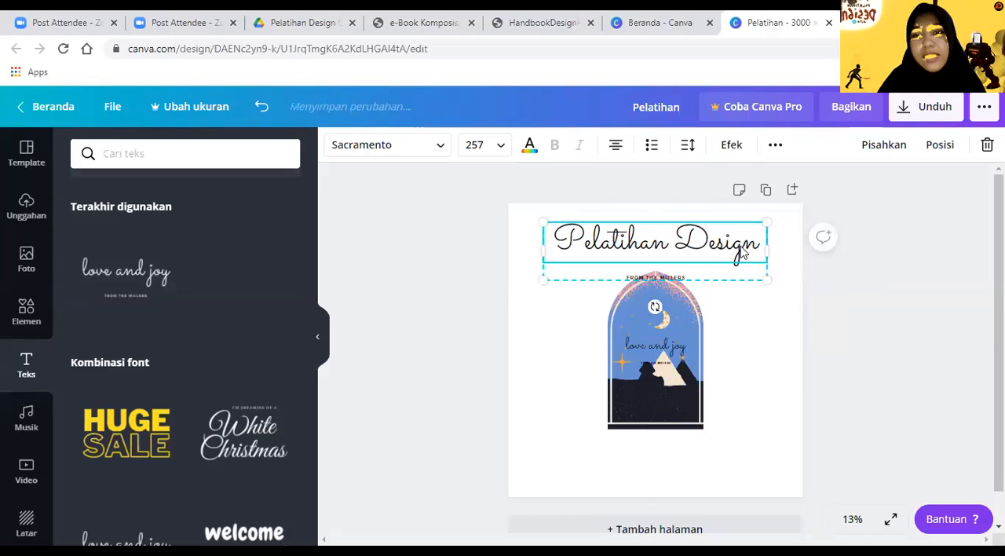
Step: Replace the script heading above the arch with "PELATIHAN" in all capitals
key(BackSpace)
key(BackSpace)
key(BackSpace)
key(BackSpace)
key(BackSpace)
key(BackSpace)
key(BackSpace)
key(BackSpace)
key(BackSpace)
key(BackSpace)
key(BackSpace)
key(BackSpace)
key(BackSpace)
key(BackSpace)
key(BackSpace)
text(ELAT)
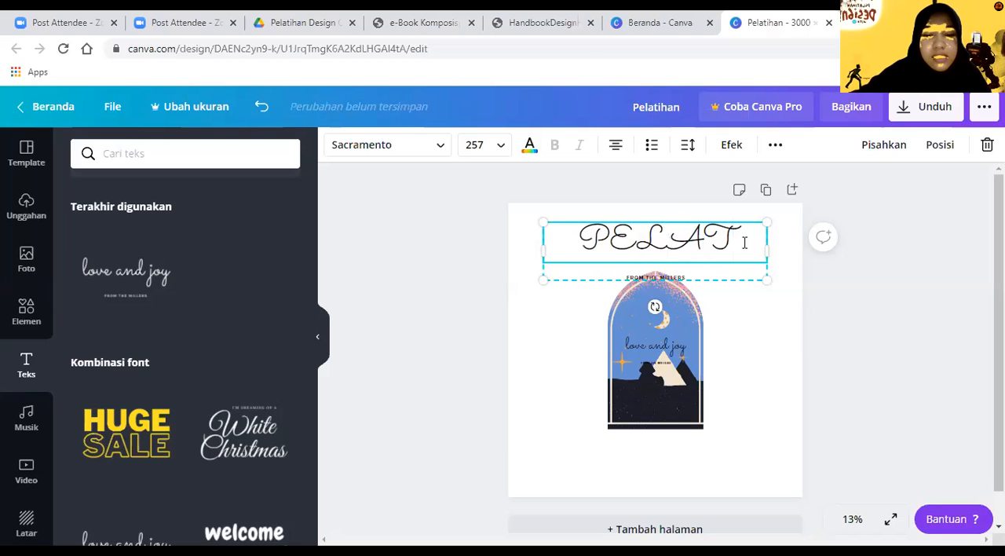
text(IHAN)
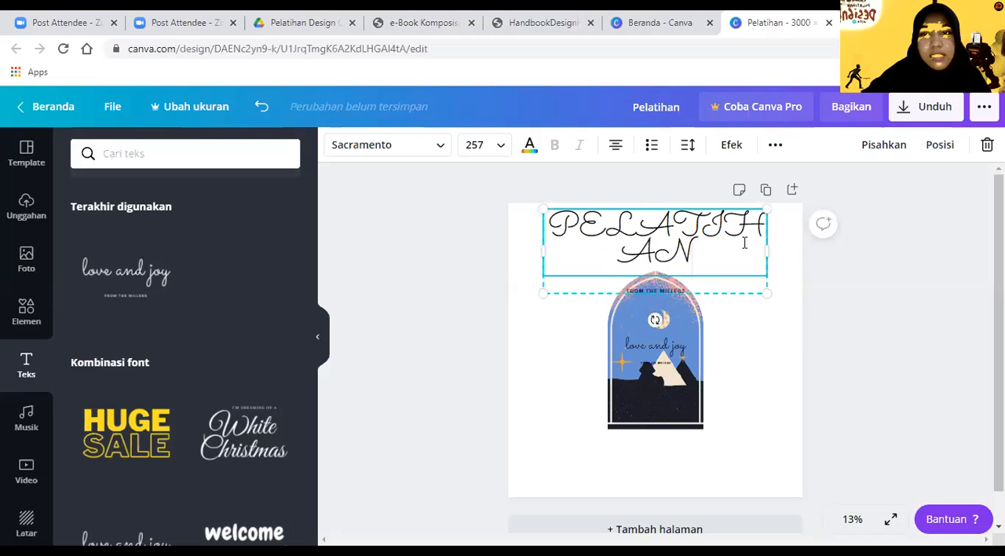
Step: Widen and scale the "PELATIHAN" heading to fit on one line at font size 197
drag(769, 251, 822, 251)
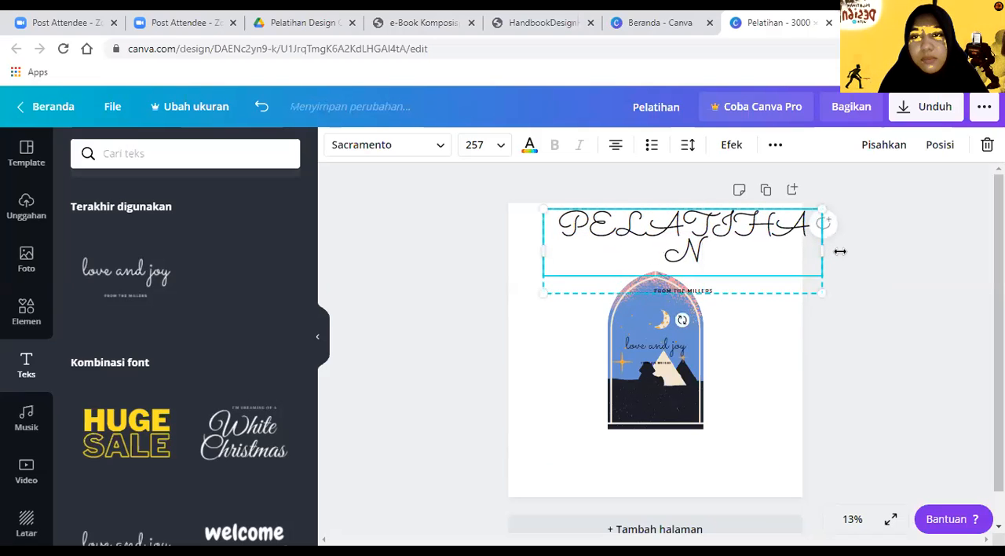
drag(835, 271, 734, 252)
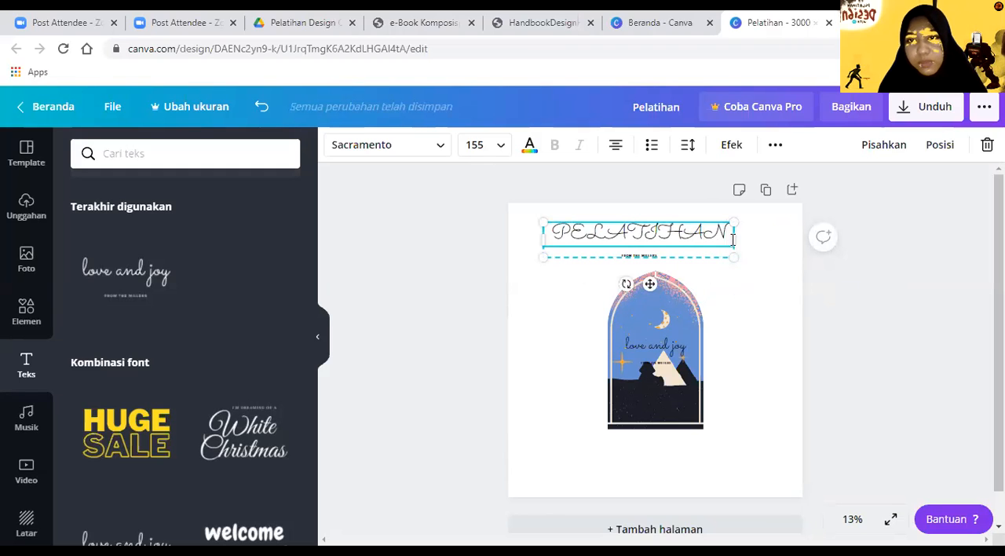
drag(739, 262, 782, 292)
drag(716, 229, 728, 235)
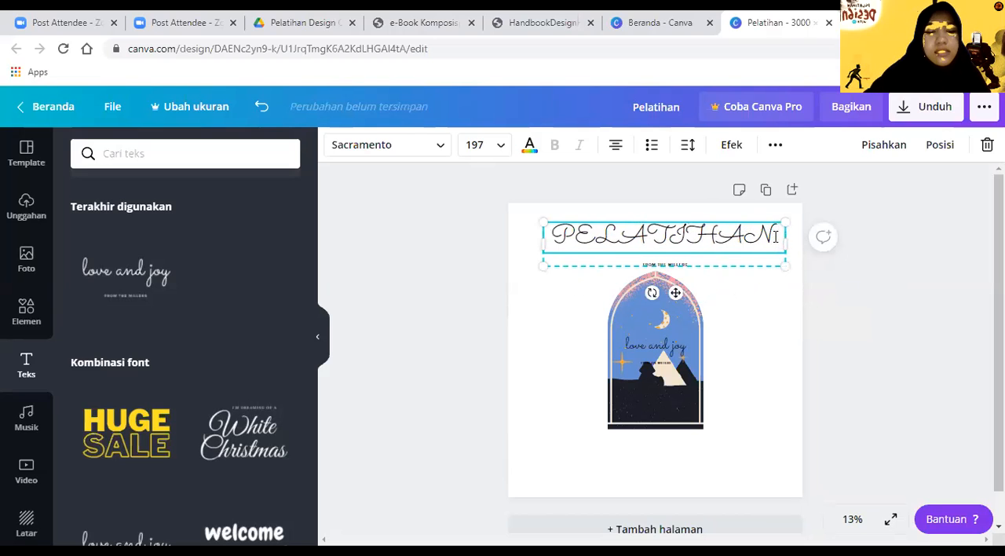
Step: Extend the heading to "PELATIHAN DESIGN" and widen it to fit on one line at font size 149
text(DESIGN)
drag(806, 248, 862, 248)
drag(761, 236, 695, 246)
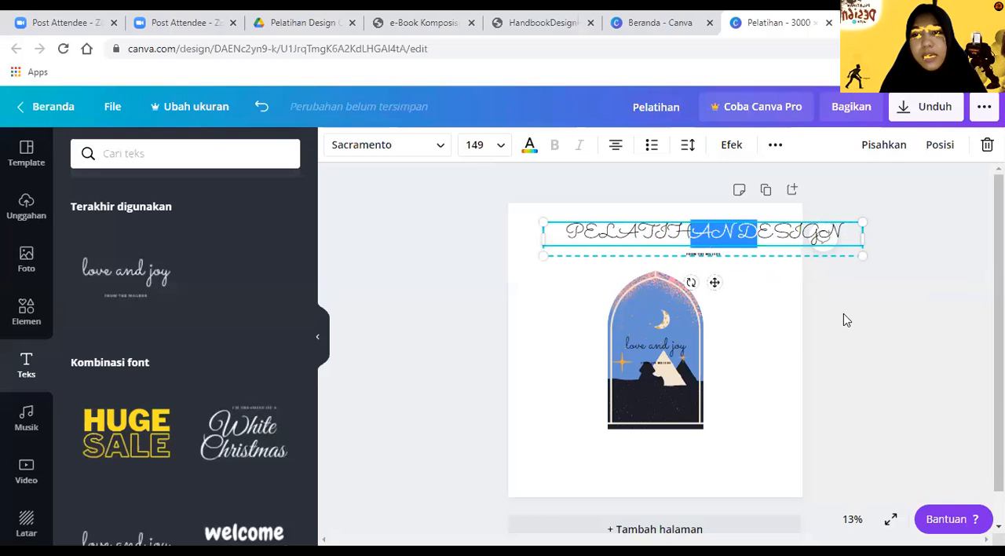
Step: Centre the "PELATIHAN DESIGN" heading along the page's upper edge and deselect it
click(844, 313)
click(658, 229)
drag(658, 229, 647, 227)
click(798, 282)
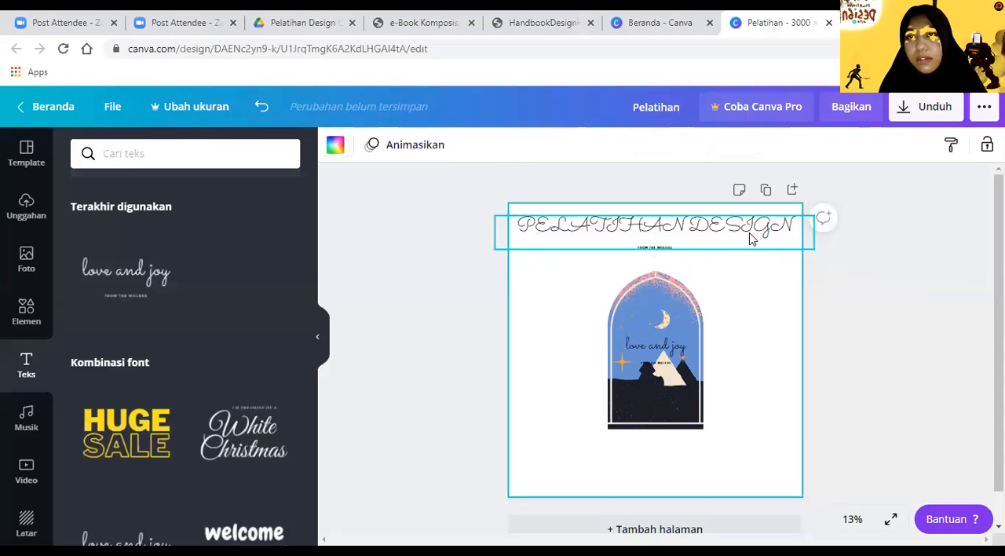
click(750, 238)
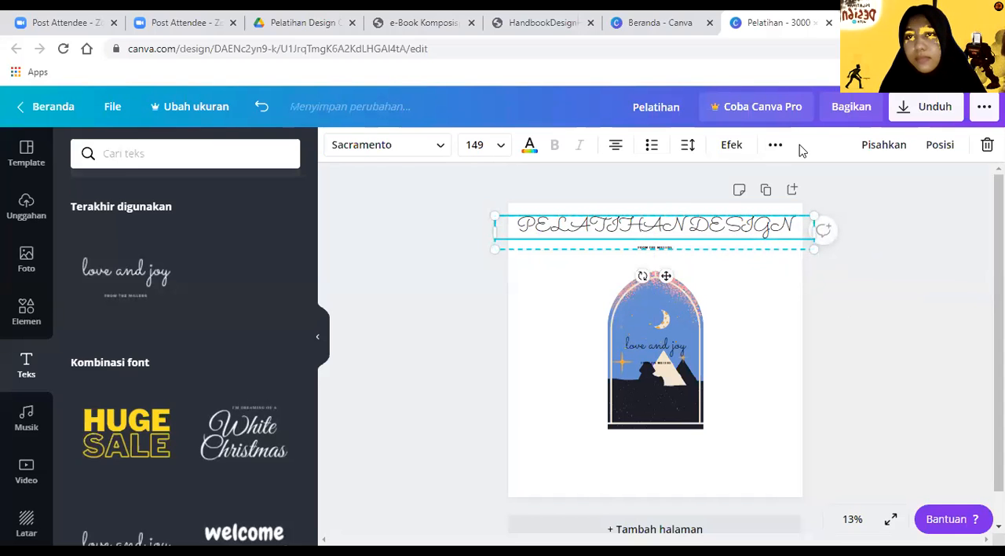
click(390, 283)
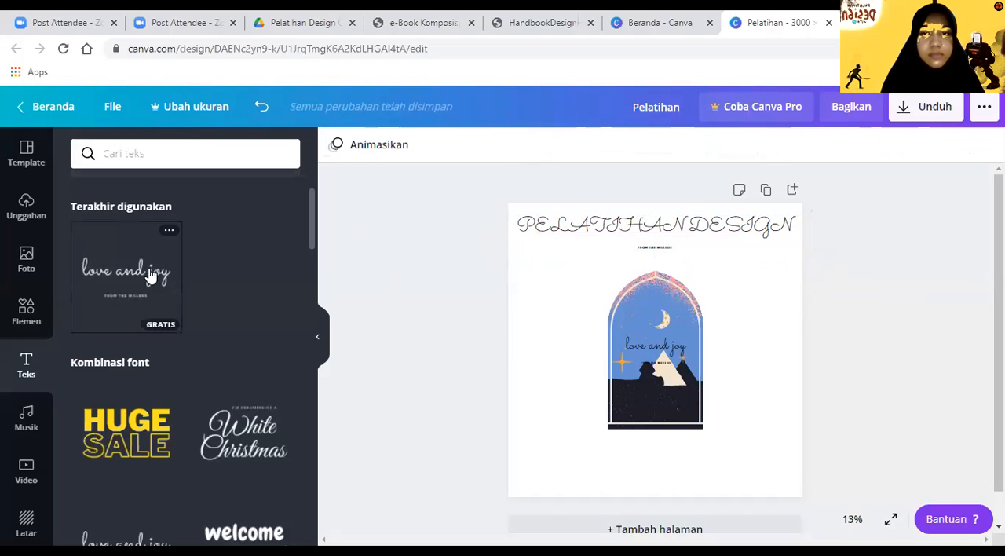
Step: Add another "love and joy" font combination, enlarged below the capitalised heading, moving the arch illustration lower to make room
click(152, 275)
drag(689, 364, 754, 391)
drag(680, 318, 648, 252)
drag(674, 374, 668, 420)
Step: Replace the new "love and joy" text with "Pelatihan Design" in mixed case
click(658, 286)
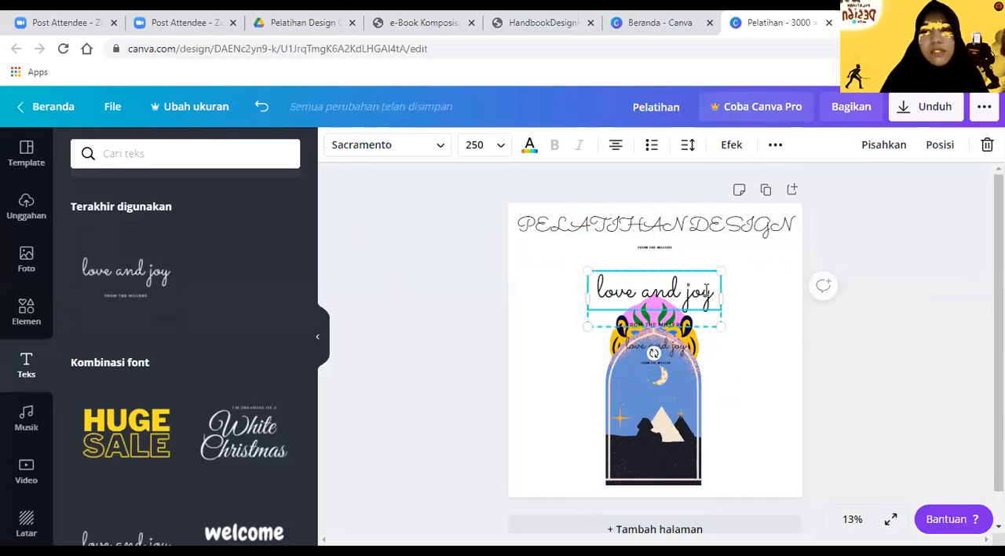
key(BackSpace)
key(BackSpace)
key(BackSpace)
key(BackSpace)
key(BackSpace)
key(BackSpace)
key(BackSpace)
key(BackSpace)
key(BackSpace)
key(BackSpace)
key(BackSpace)
key(BackSpace)
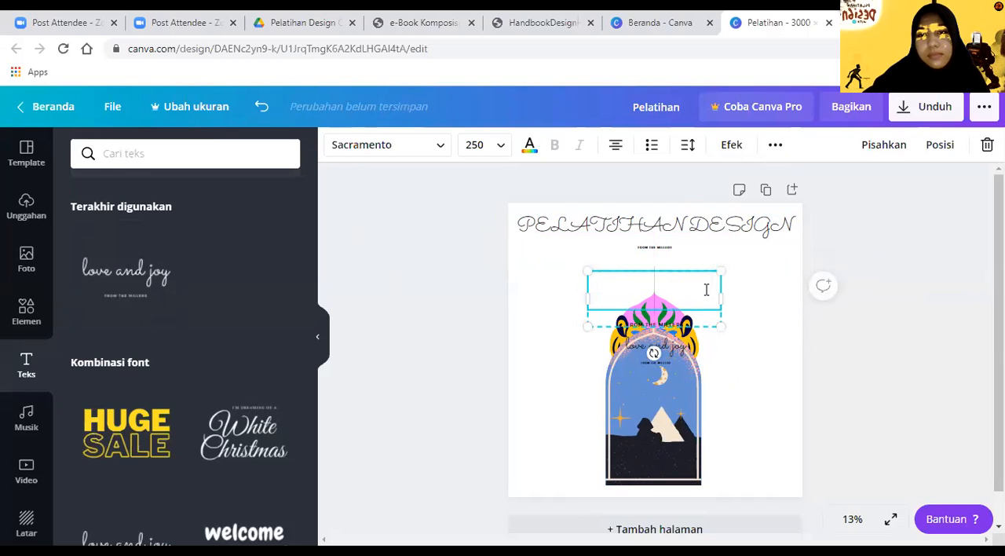
text(Pelatihan D)
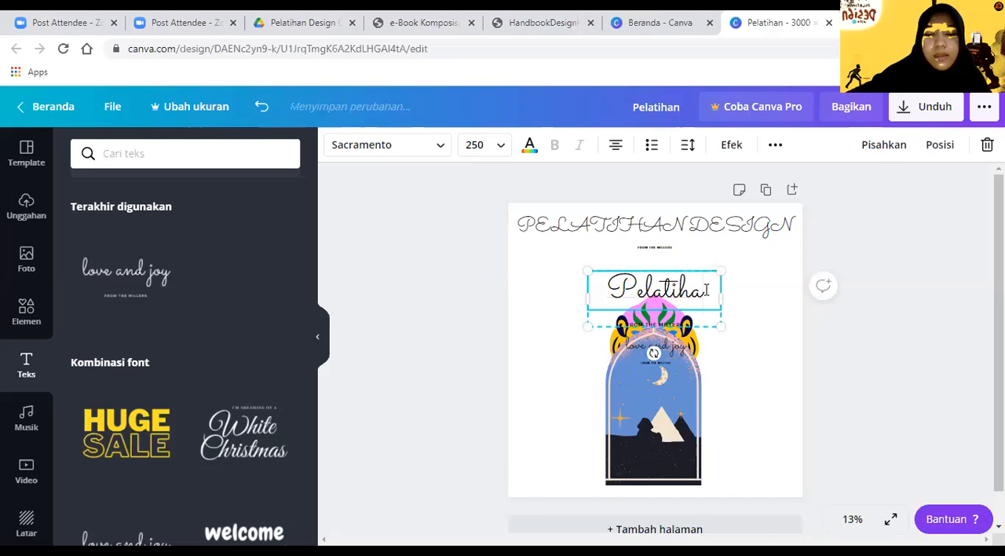
text(esign)
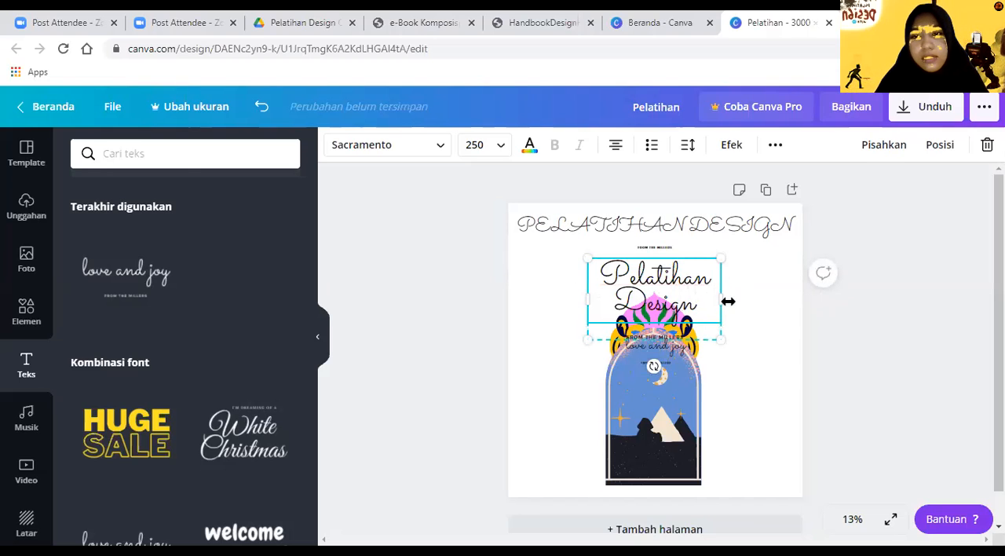
Step: Widen the mixed-case "Pelatihan Design" text to one line and centre it directly below the capitalised heading
drag(723, 303, 801, 300)
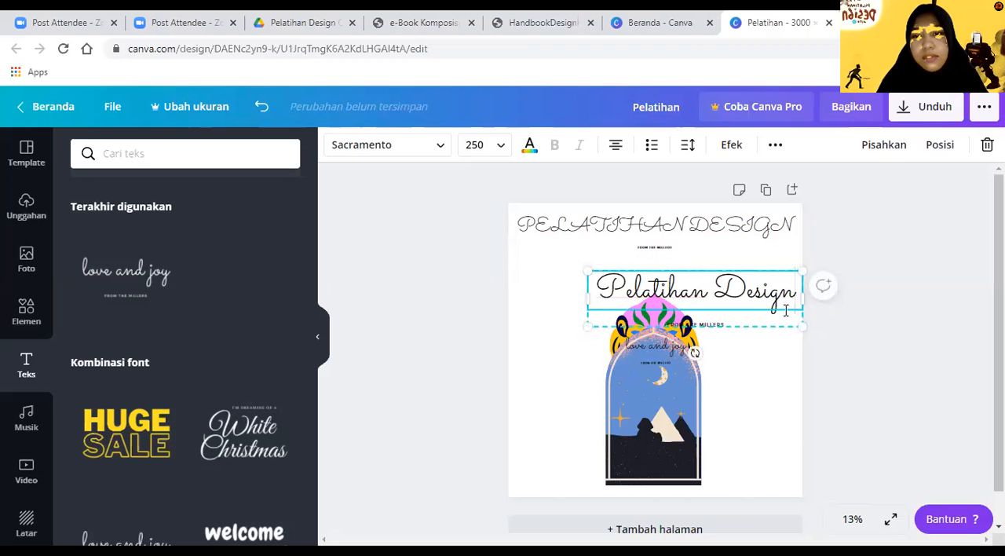
click(773, 357)
drag(711, 292, 676, 274)
click(834, 381)
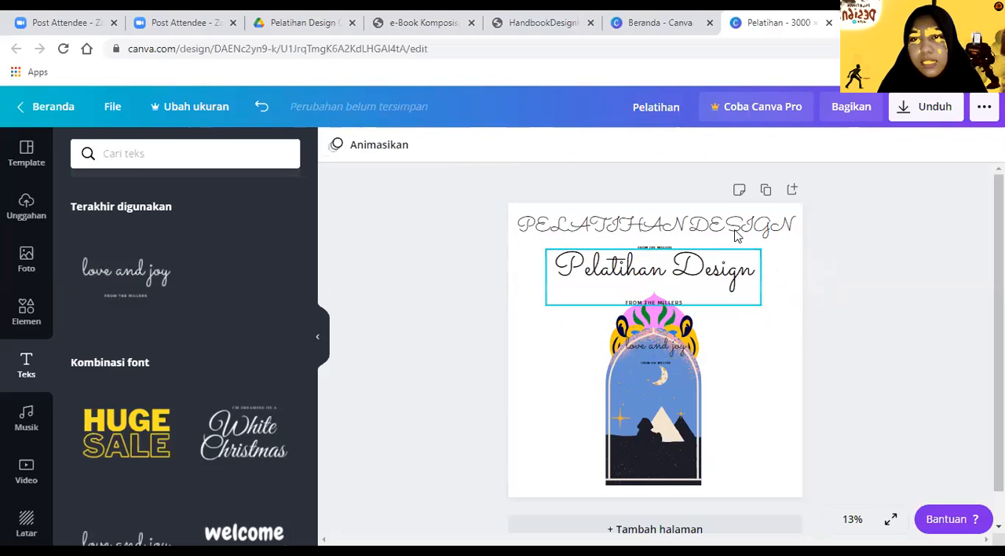
click(734, 232)
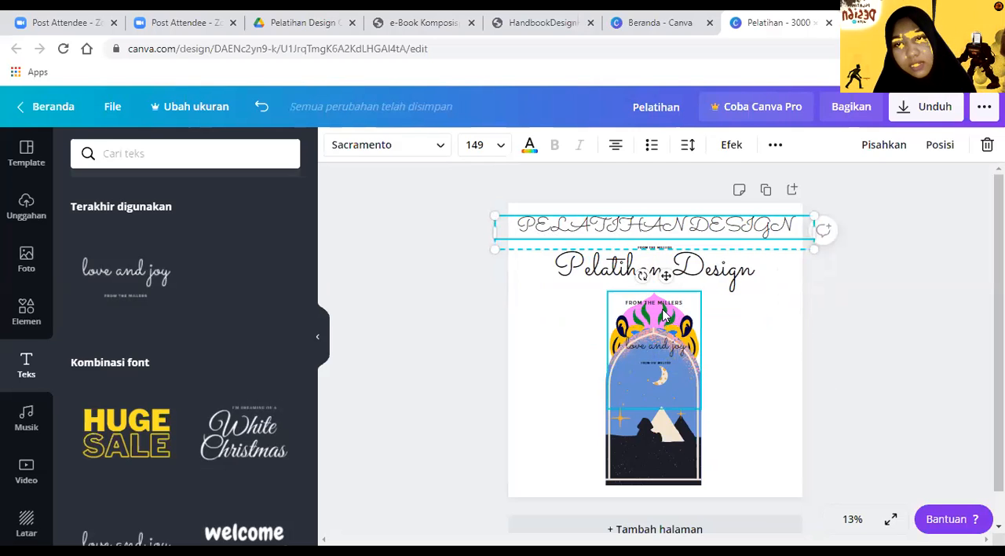
click(793, 349)
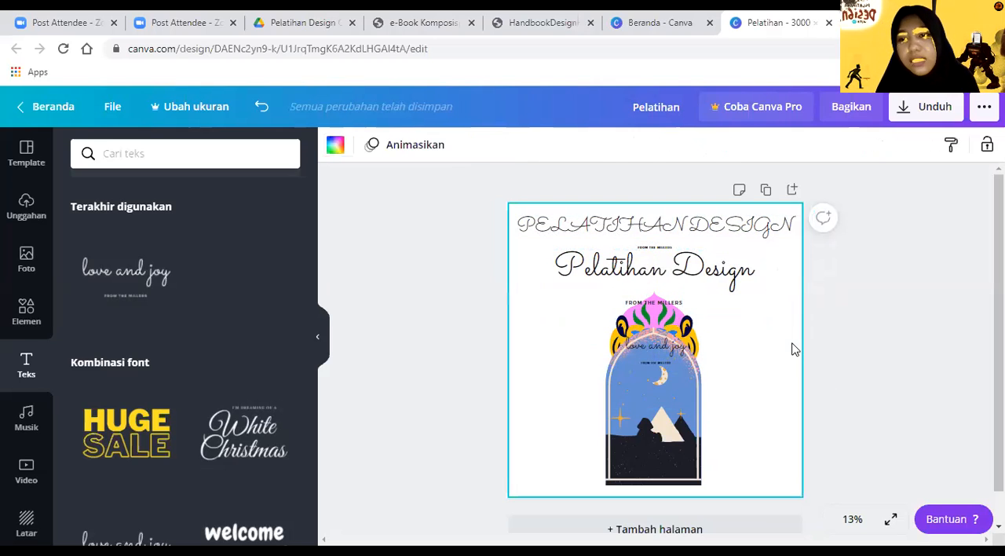
click(831, 383)
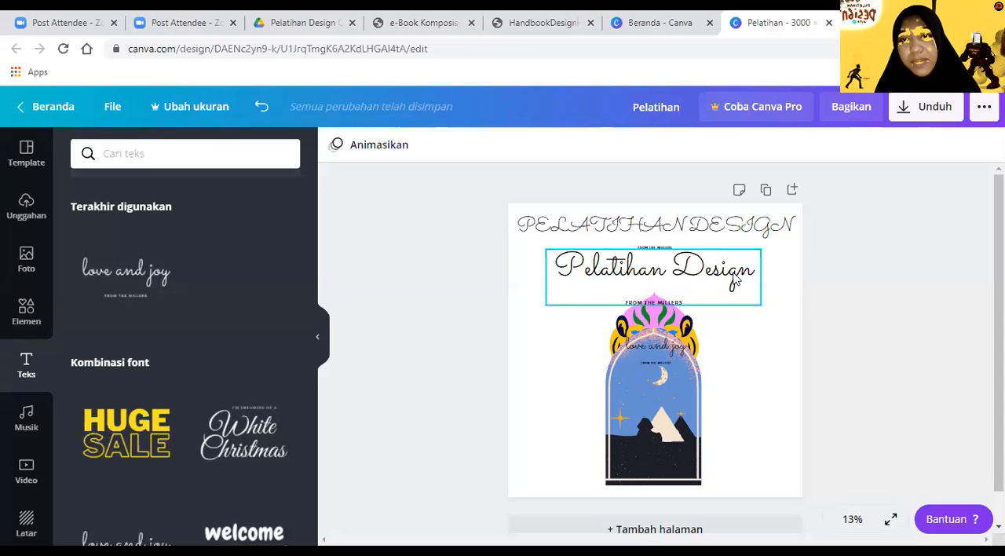
click(762, 354)
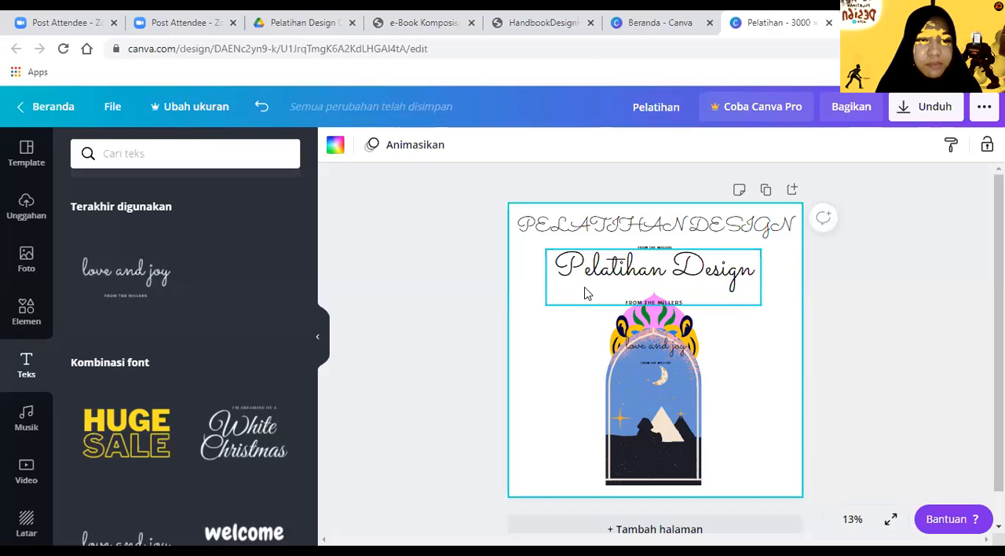
Step: Duplicate the mixed-case "Pelatihan Design" title combination, place the copy over the arch illustration and clear the copy's script text
click(649, 303)
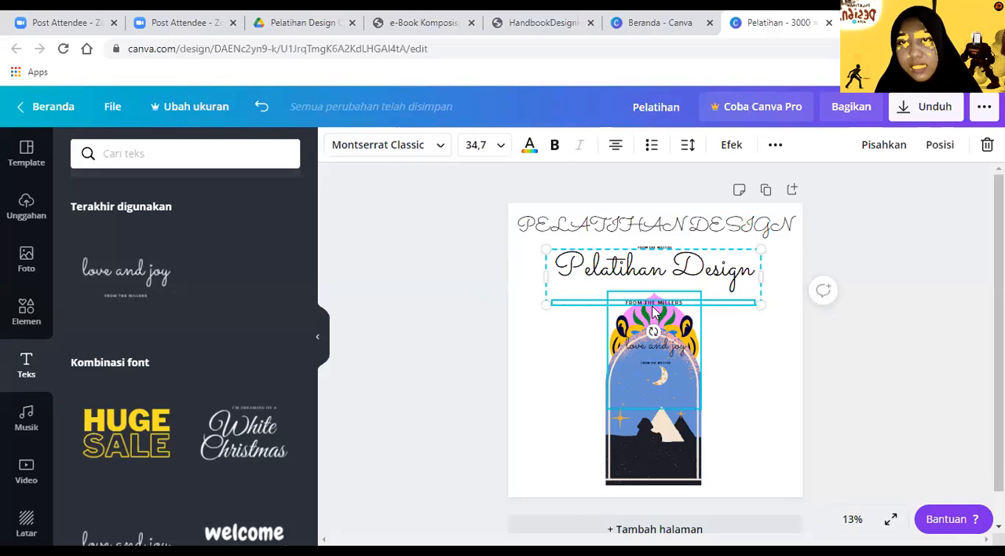
click(775, 144)
click(773, 181)
click(730, 279)
drag(709, 308, 740, 369)
key(BackSpace)
key(BackSpace)
key(BackSpace)
key(BackSpace)
key(BackSpace)
key(BackSpace)
key(BackSpace)
key(BackSpace)
key(BackSpace)
key(BackSpace)
key(BackSpace)
key(BackSpace)
key(BackSpace)
key(BackSpace)
key(BackSpace)
key(BackSpace)
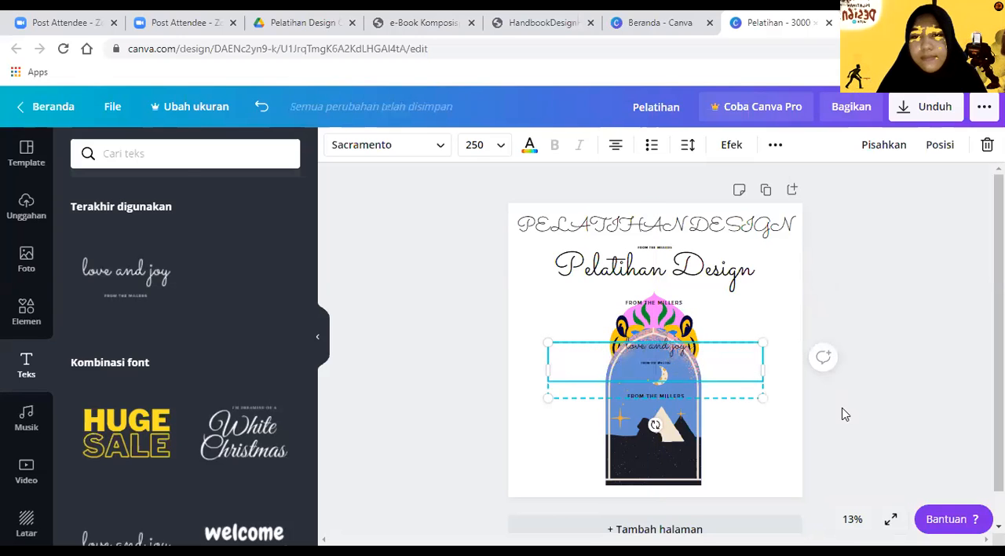
Step: Enlarge the copied "FROM THE MILLERS" subtitle and place it directly below the mixed-case "Pelatihan Design" text
click(702, 397)
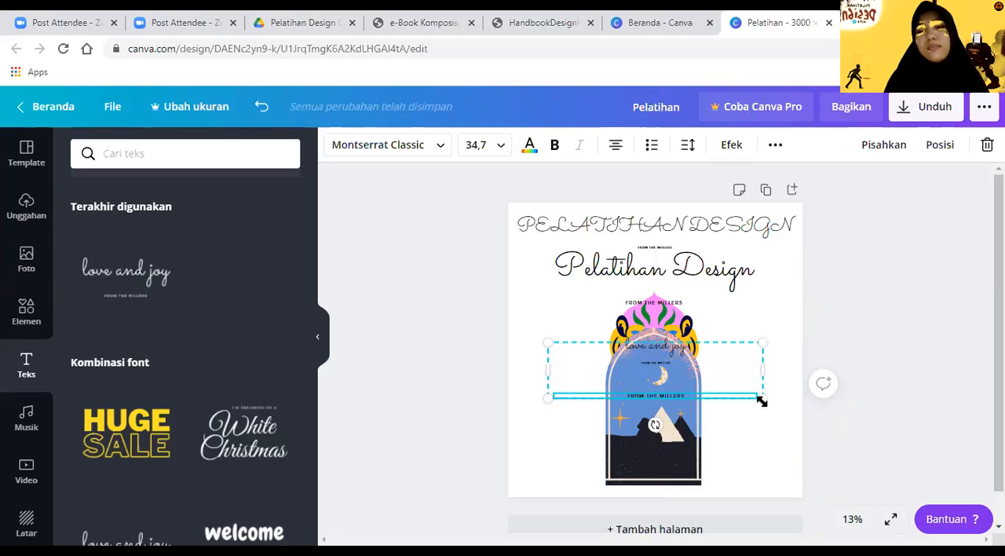
drag(827, 431, 974, 453)
drag(792, 408, 689, 241)
Step: Clear the small original "FROM THE MILLERS" text below the enlarged subtitle and deselect the title combination
click(666, 302)
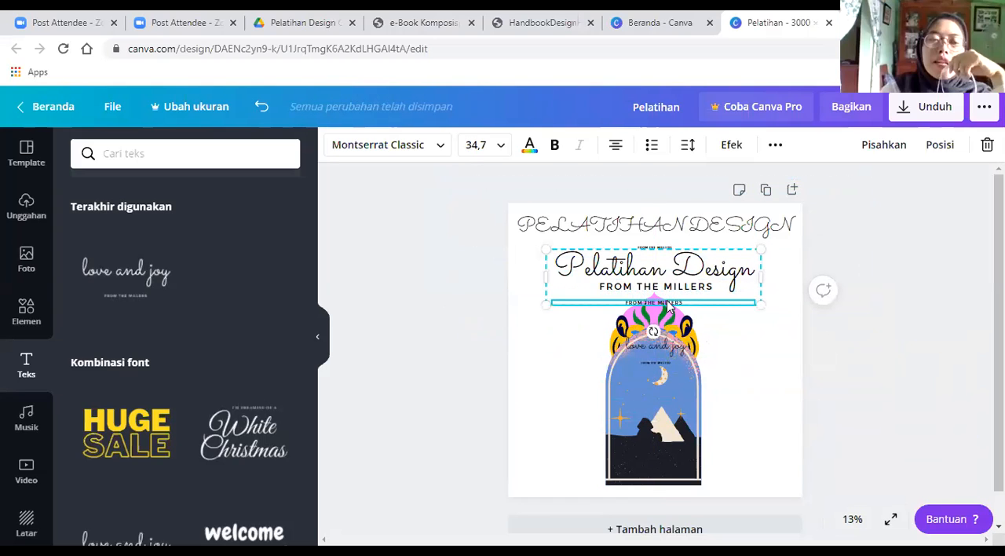
drag(666, 300, 668, 300)
click(667, 303)
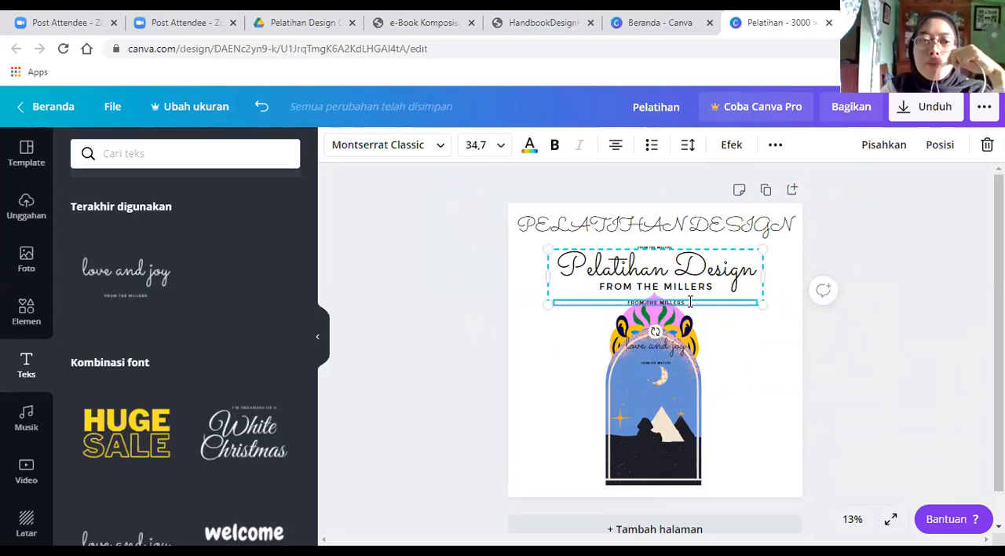
key(BackSpace)
key(BackSpace)
key(BackSpace)
key(BackSpace)
key(BackSpace)
key(BackSpace)
key(BackSpace)
key(BackSpace)
key(BackSpace)
key(BackSpace)
key(BackSpace)
key(BackSpace)
key(BackSpace)
key(BackSpace)
key(BackSpace)
key(BackSpace)
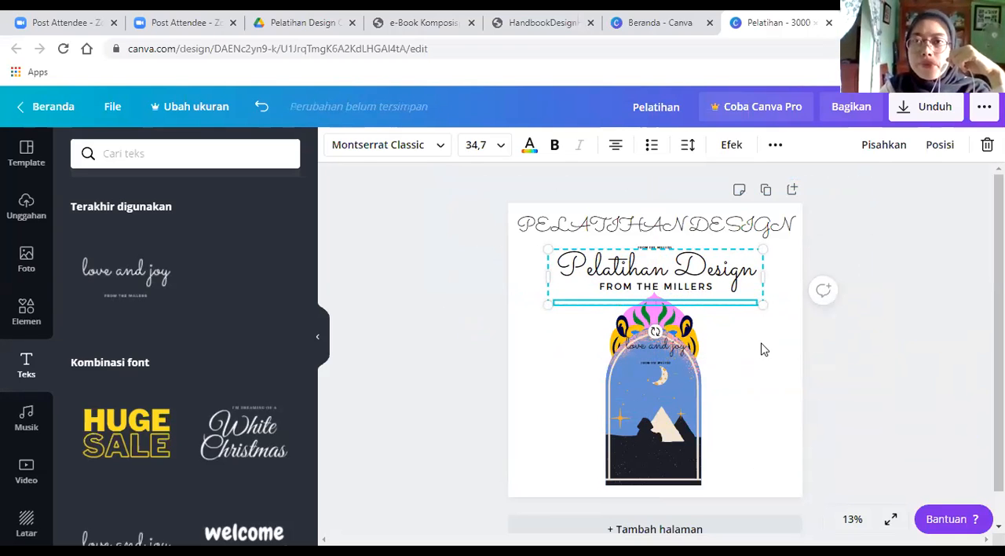
click(833, 385)
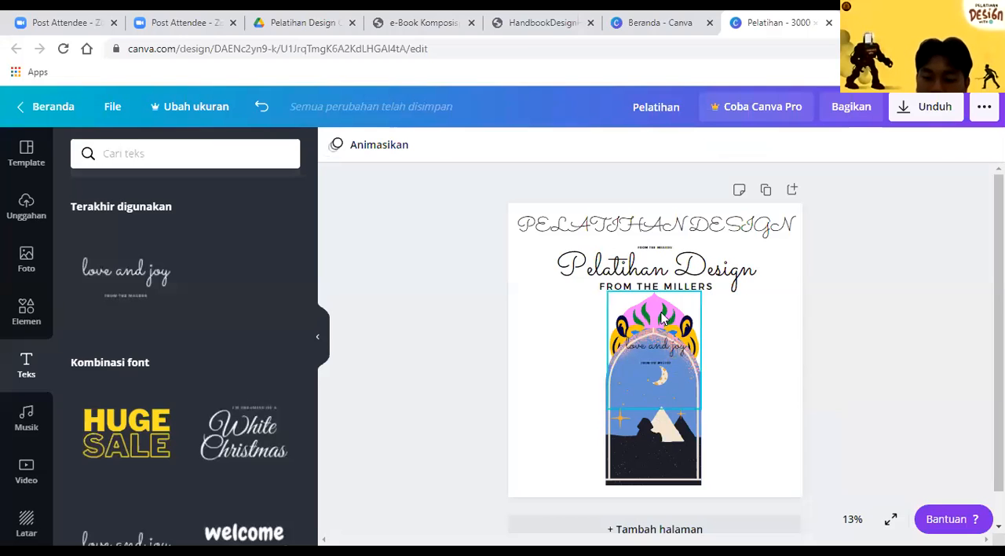
Step: Delete the mandrill mask illustration behind the arch and the leftover "love and joy" text on the arch
click(662, 349)
drag(647, 322, 585, 336)
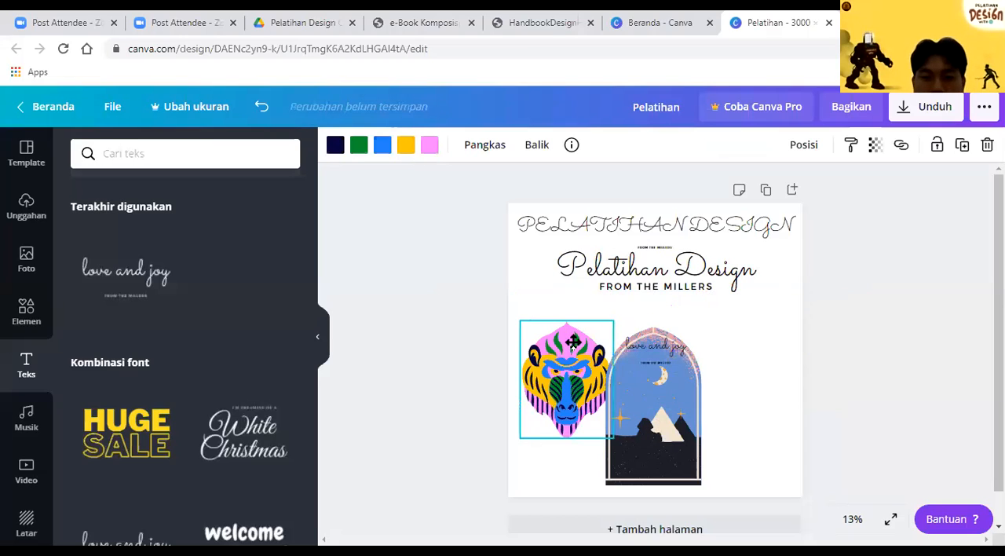
key(Delete)
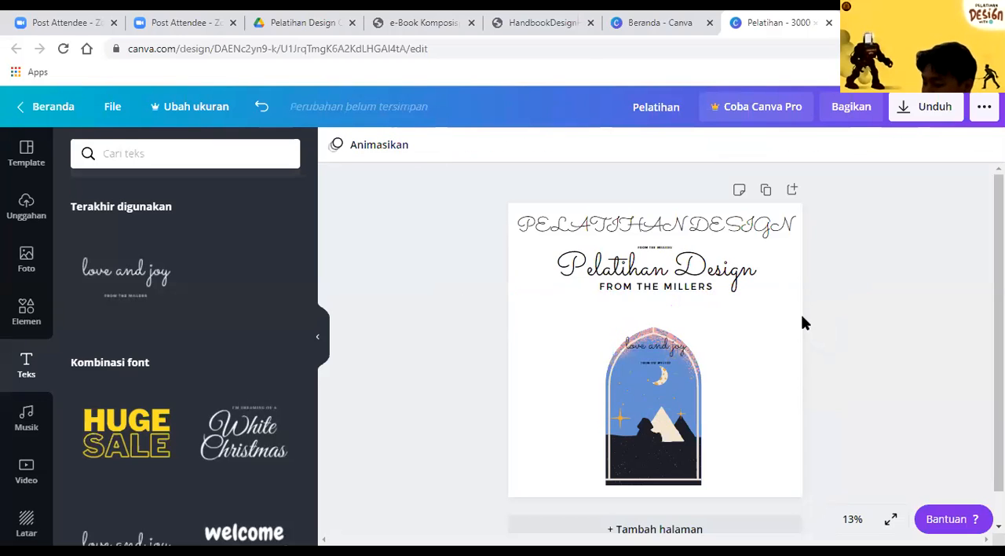
click(658, 345)
key(Delete)
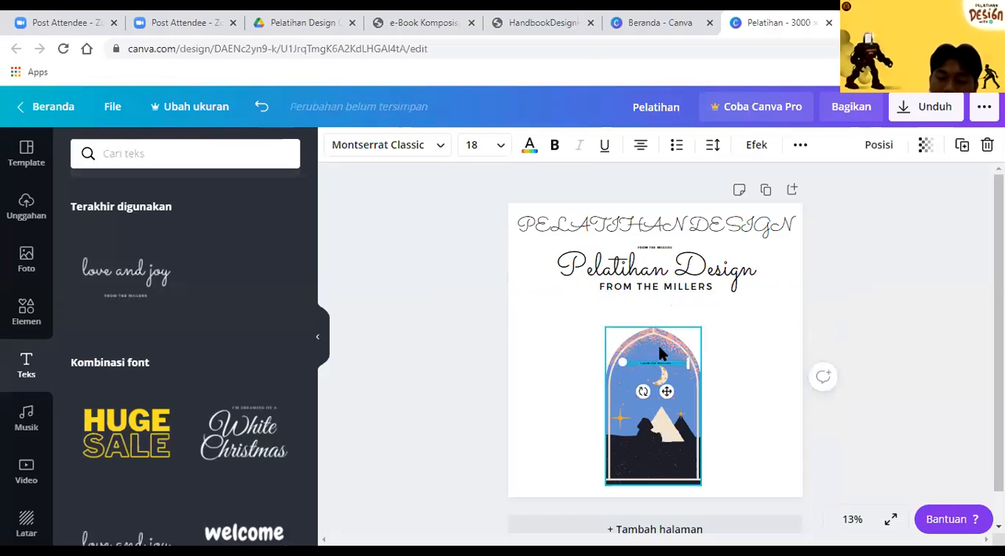
Step: Move the leftover small subtitle off the arch, scale it to size 41,2 below the title, and leave it empty and deselected
drag(666, 366, 675, 308)
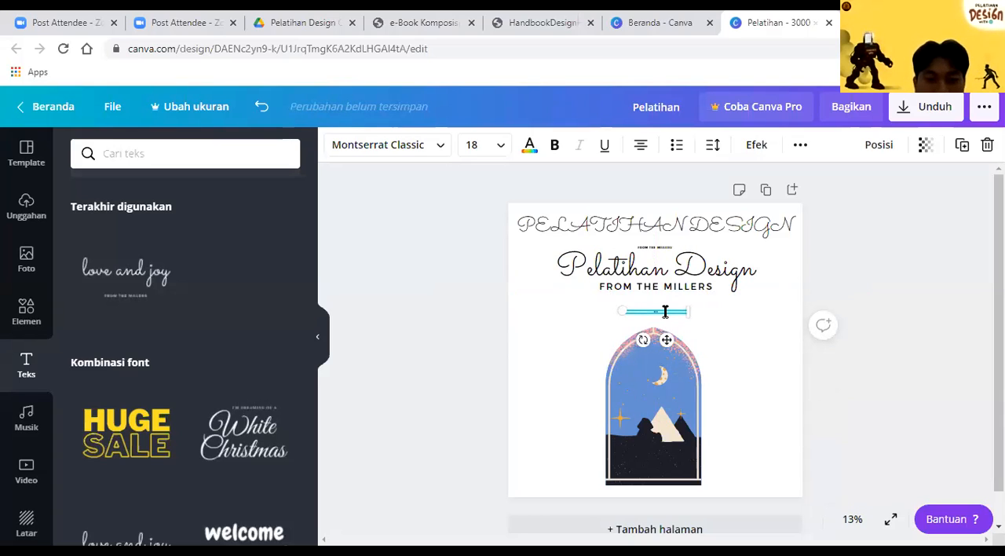
drag(690, 315, 787, 363)
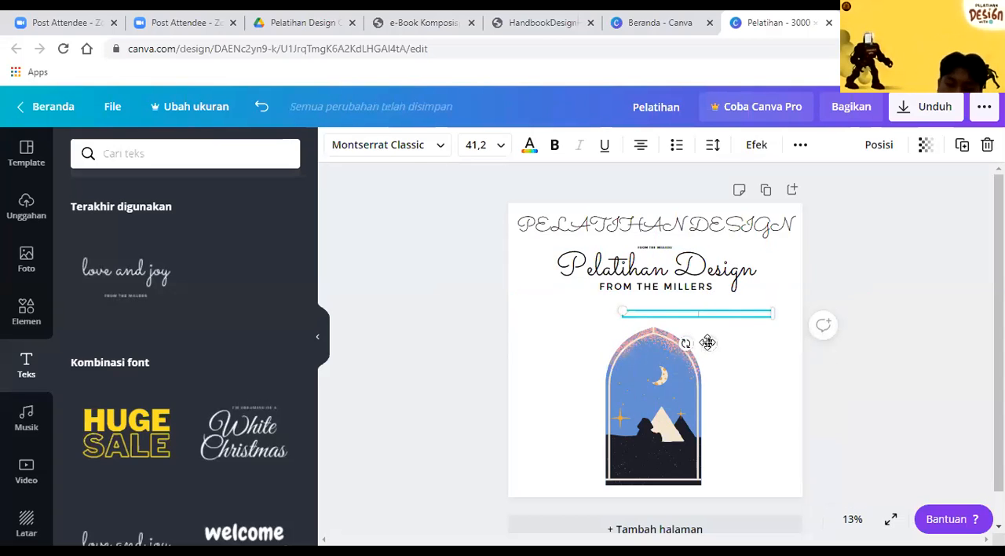
drag(662, 336, 641, 337)
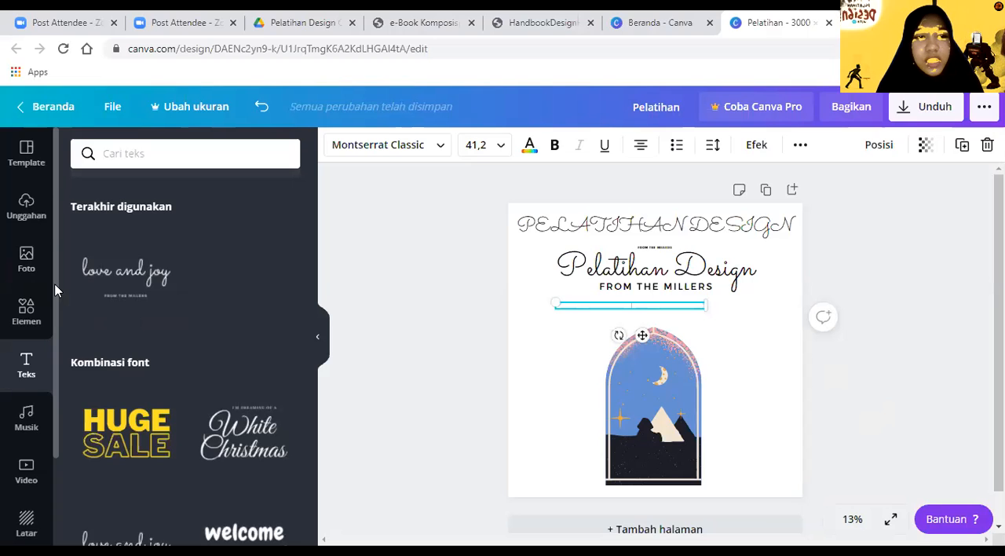
scroll(55, 291, down, 3)
scroll(52, 275, up, 3)
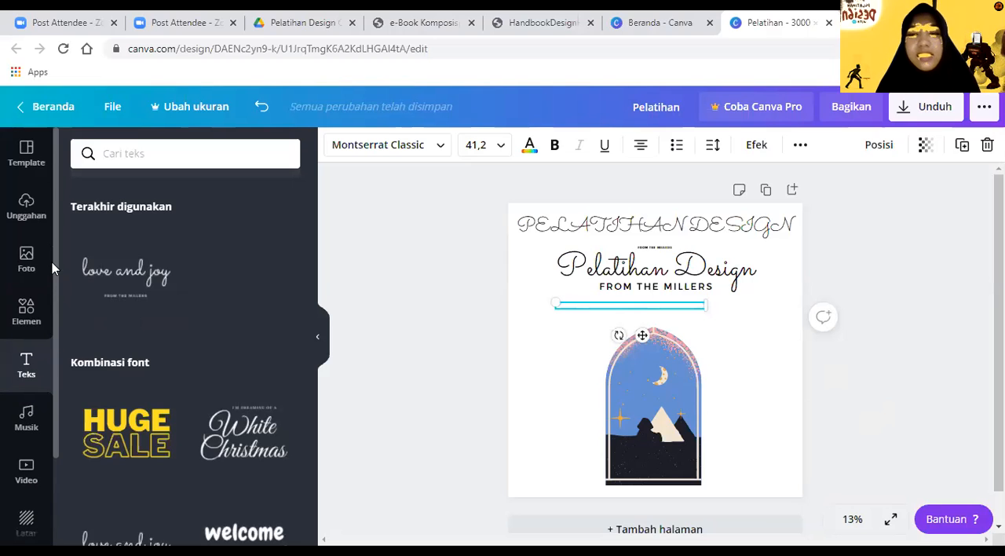
click(638, 402)
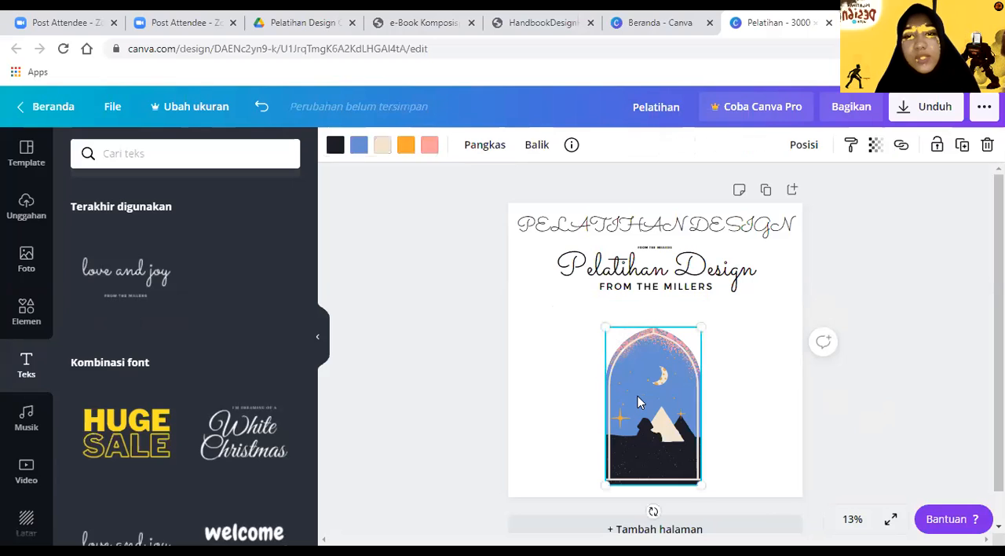
click(387, 309)
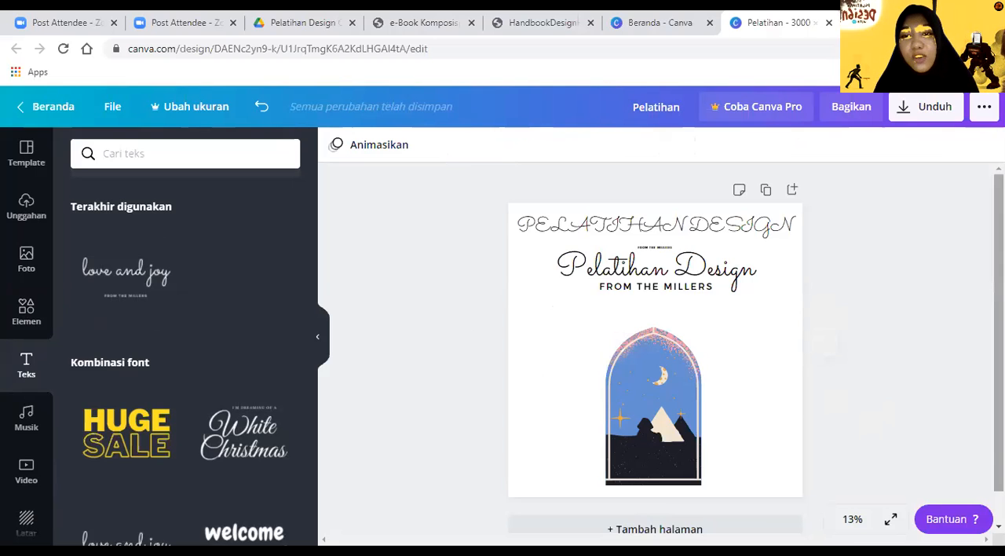
Step: Move the mixed-case "Pelatihan Design" text slightly lower over its subtitle and deselect it
scroll(655, 350, down, 1)
scroll(655, 349, up, 1)
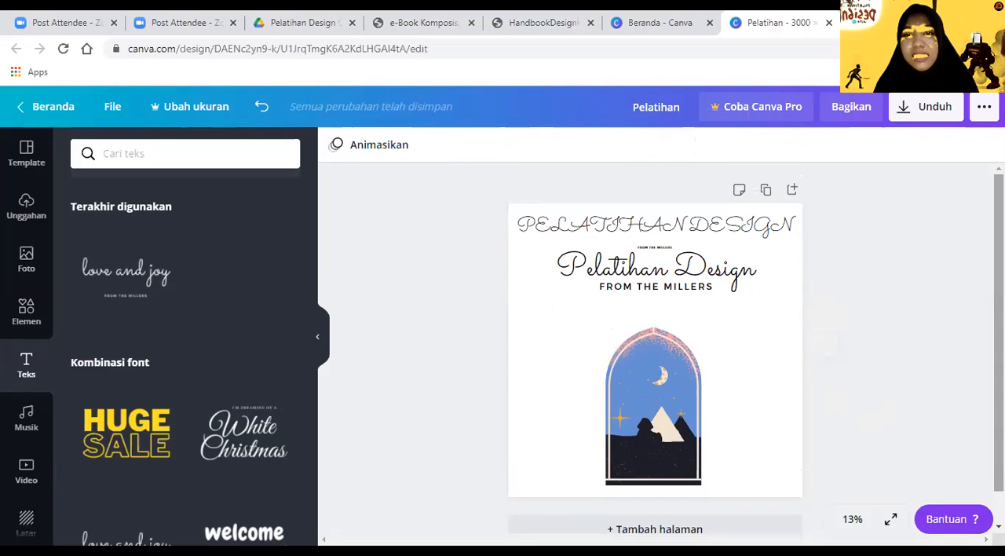
click(696, 261)
click(809, 362)
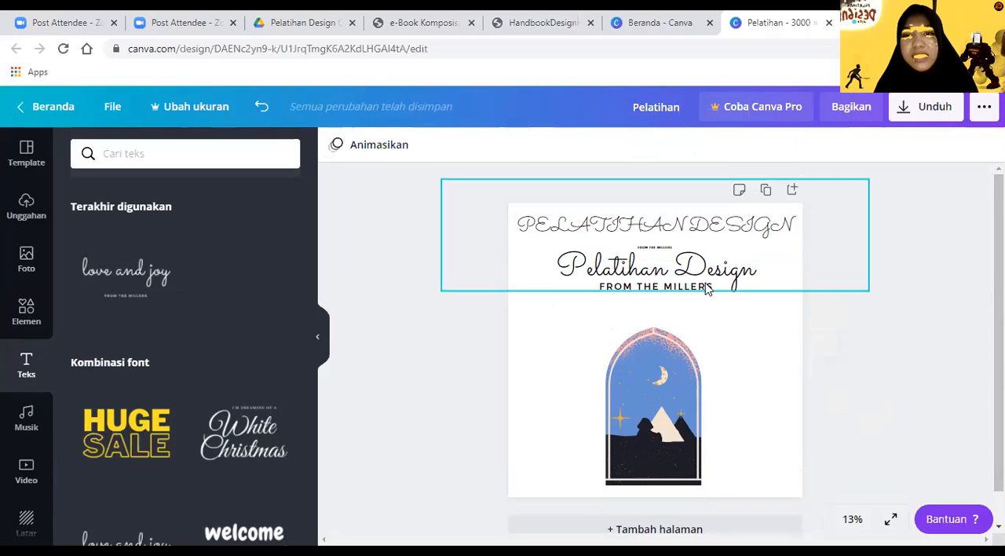
drag(660, 303, 660, 312)
click(427, 268)
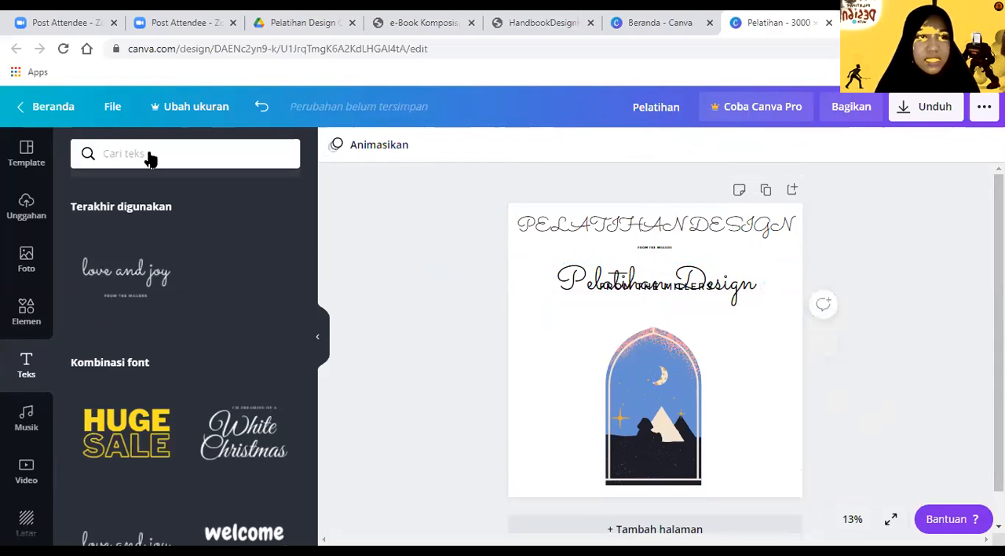
Step: Browse the templates and add the pink "Selamat ulang tahun, teman!" template as a new page
click(26, 157)
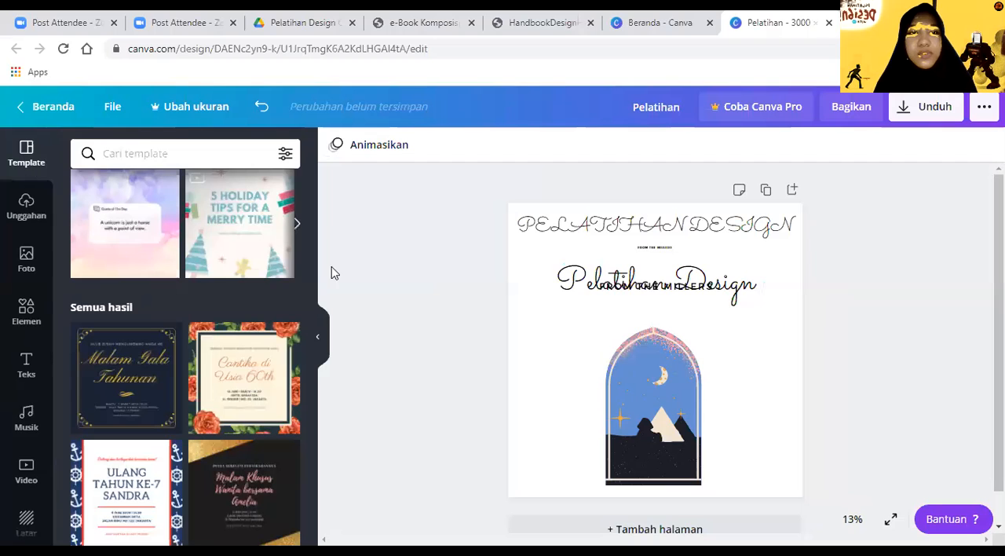
scroll(311, 276, down, 3)
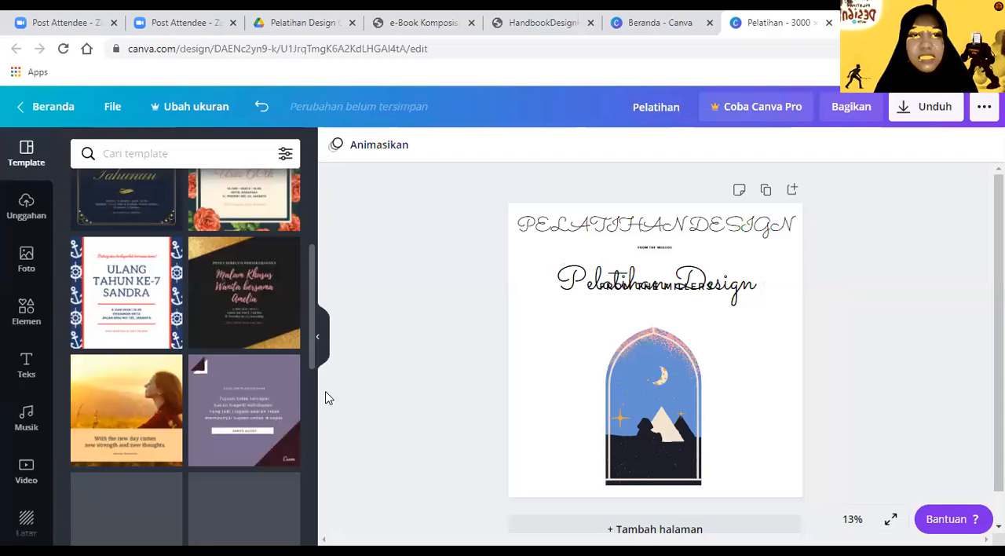
drag(323, 262, 303, 518)
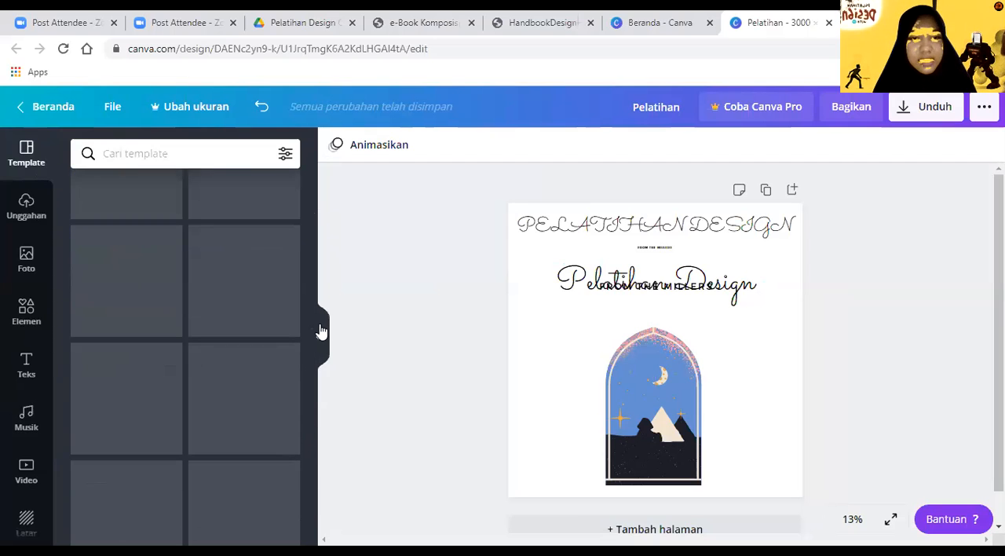
drag(312, 355, 307, 322)
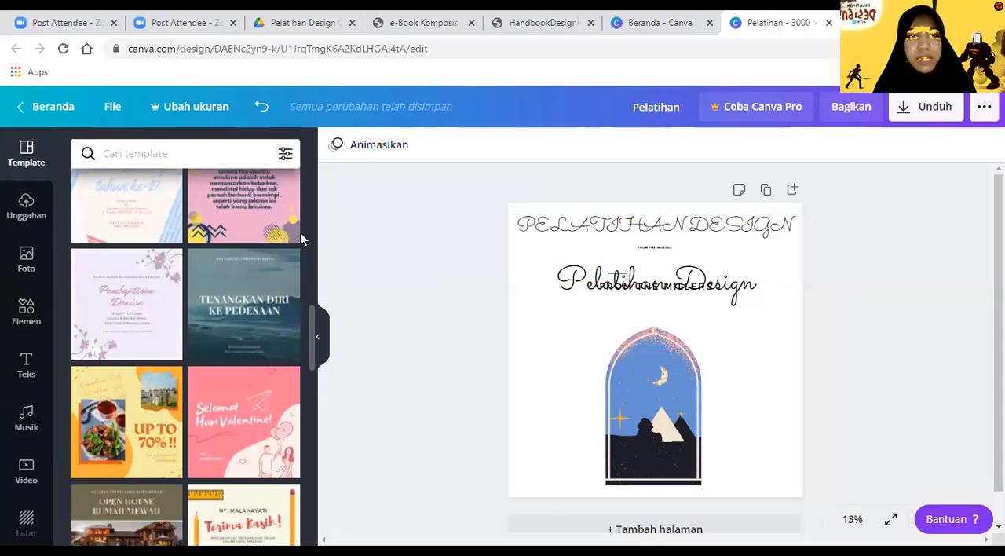
scroll(305, 274, up, 1)
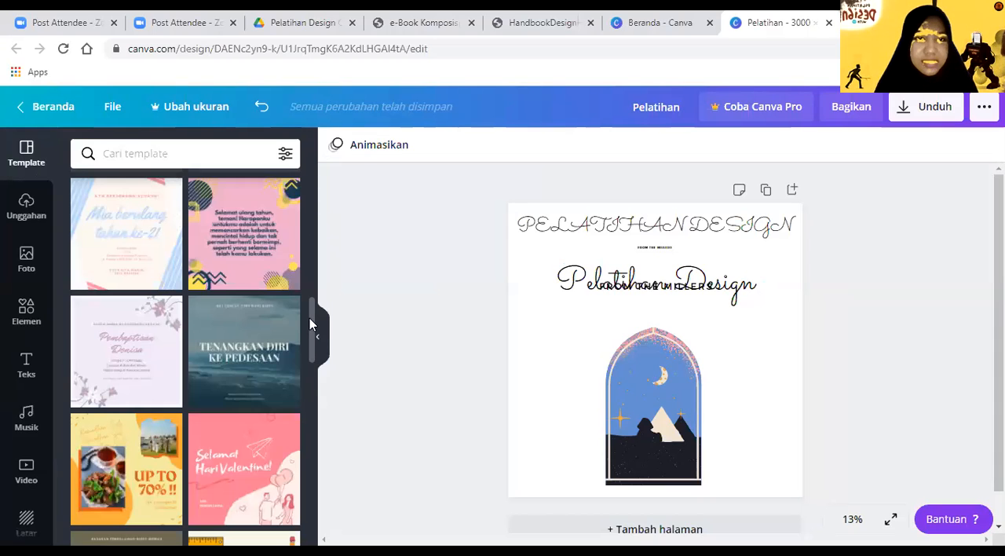
click(249, 227)
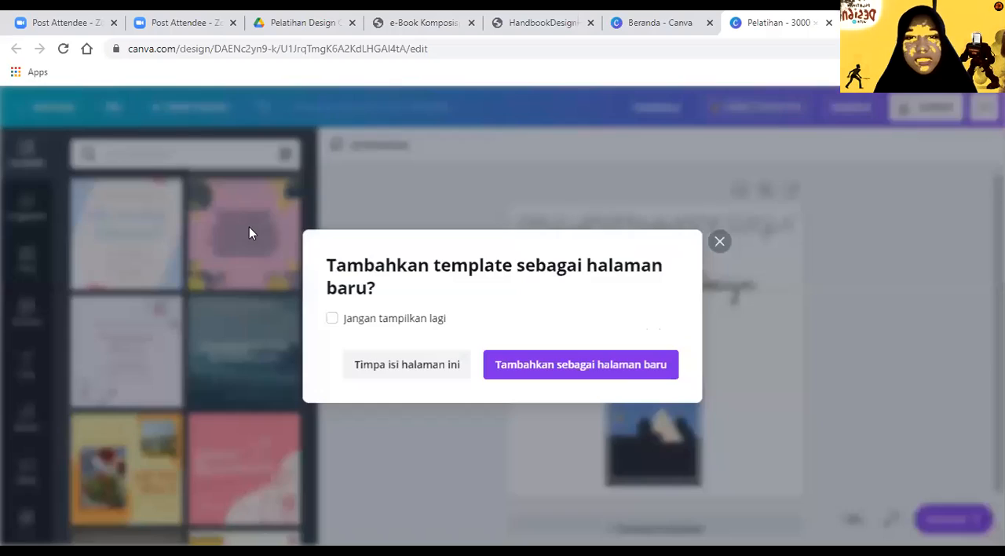
click(620, 364)
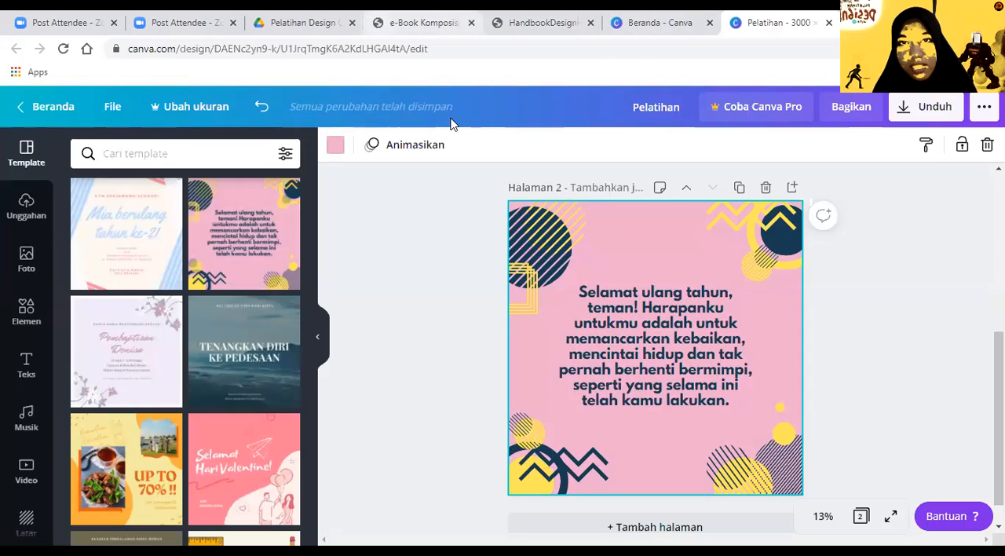
Step: Switch to the e-Book Komposisi dan Layout PDF, review the Kontras example illustrations, and return to the Canva design
click(429, 23)
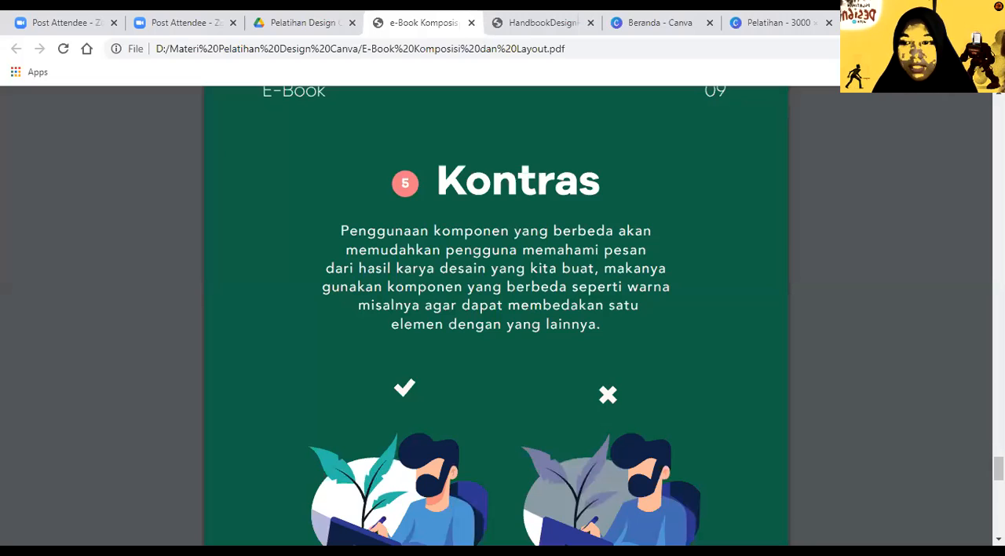
scroll(496, 314, down, 1)
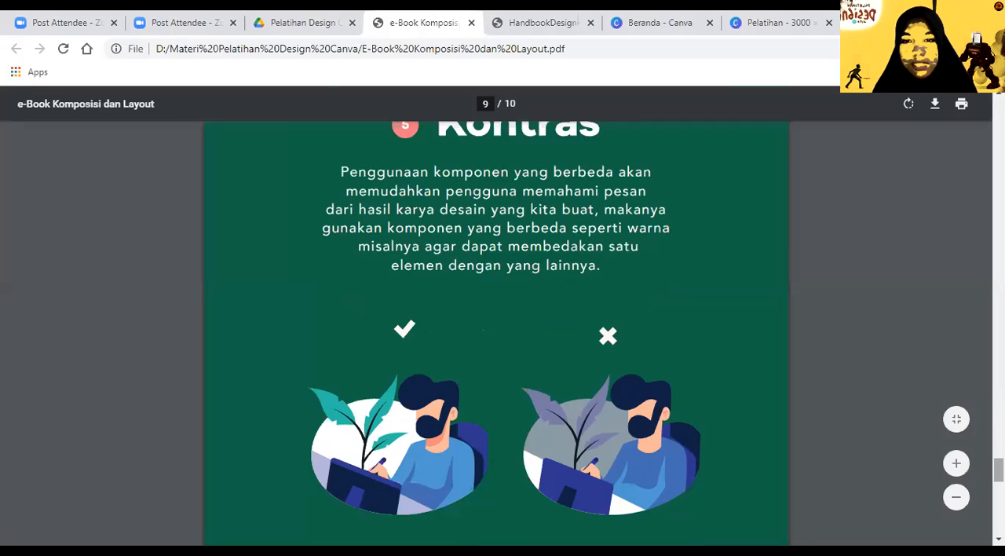
scroll(683, 142, down, 1)
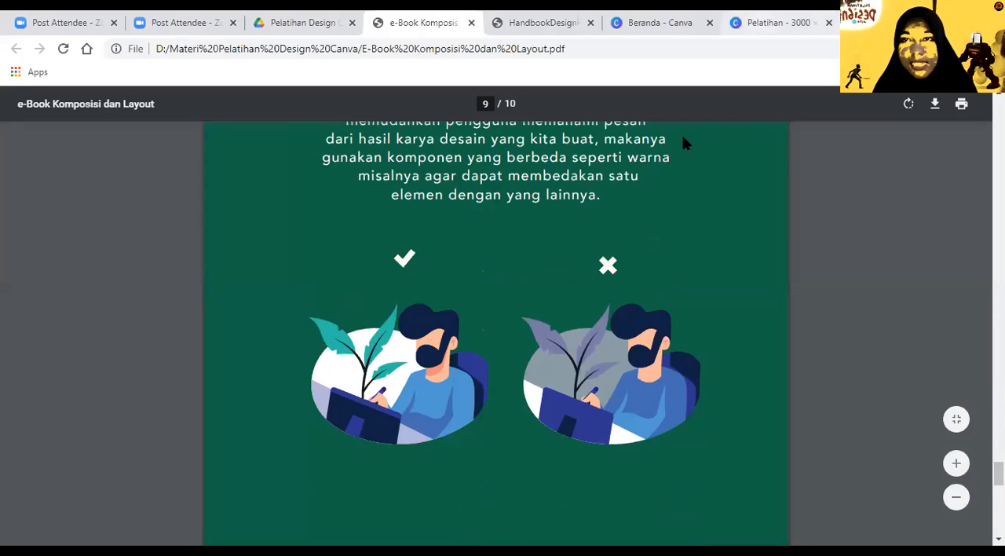
click(774, 23)
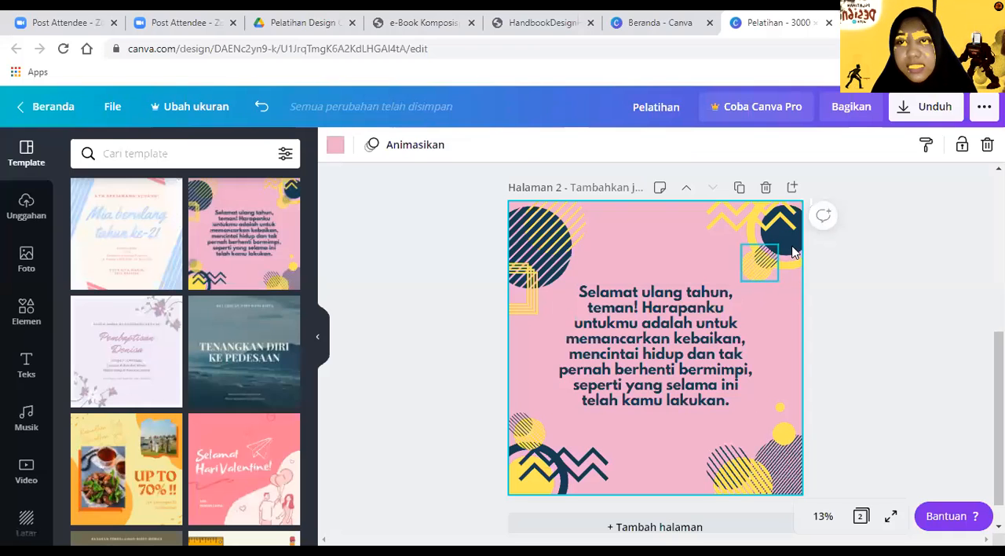
Step: Shift the zigzag-and-ring graphic inward from the pink page's upper right corner and recolour its yellow ring blue, #6490D2
click(776, 269)
drag(776, 269, 691, 279)
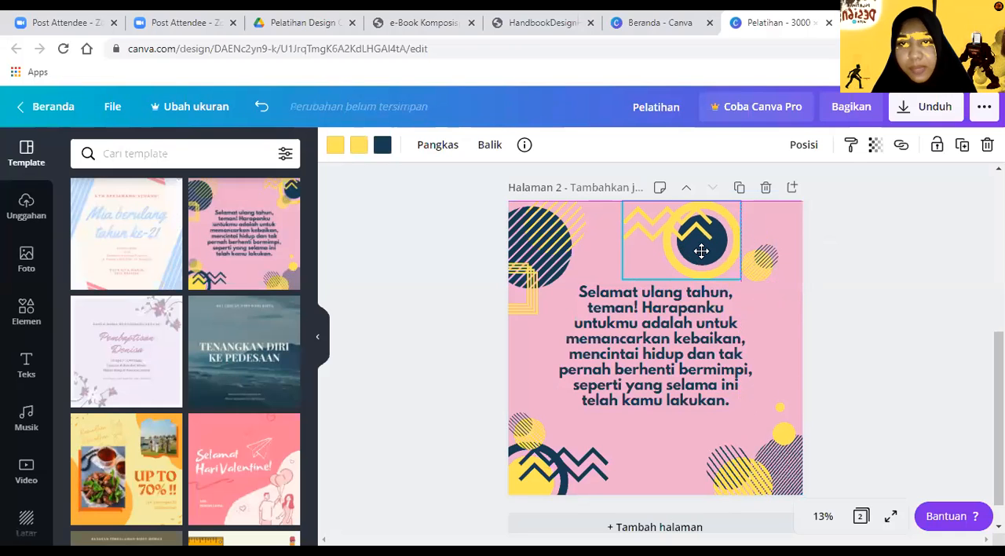
click(360, 146)
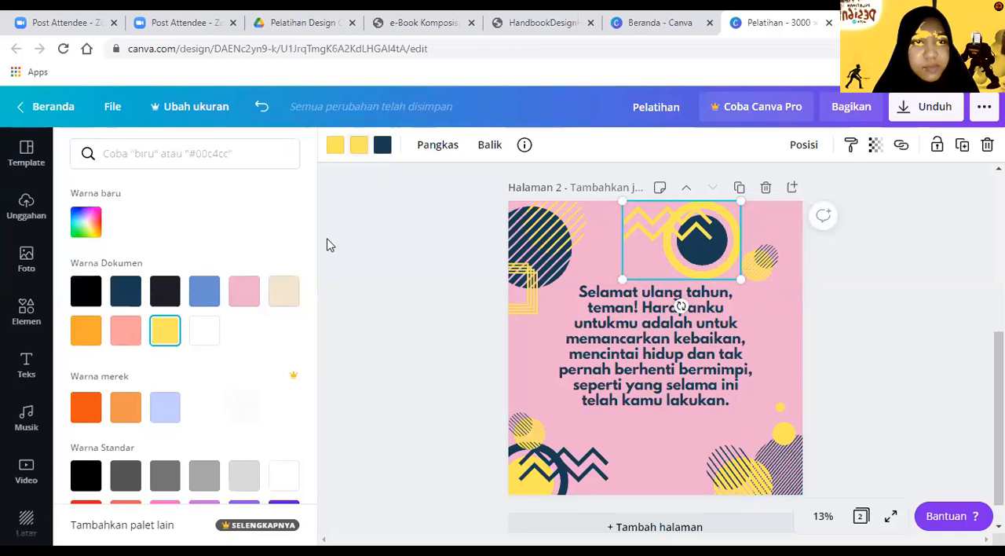
click(236, 293)
click(207, 292)
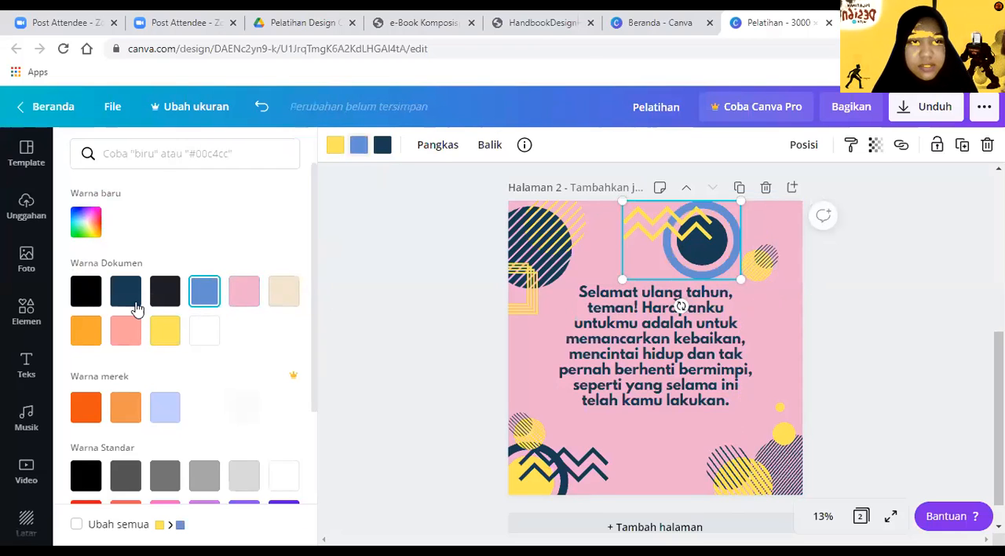
click(86, 234)
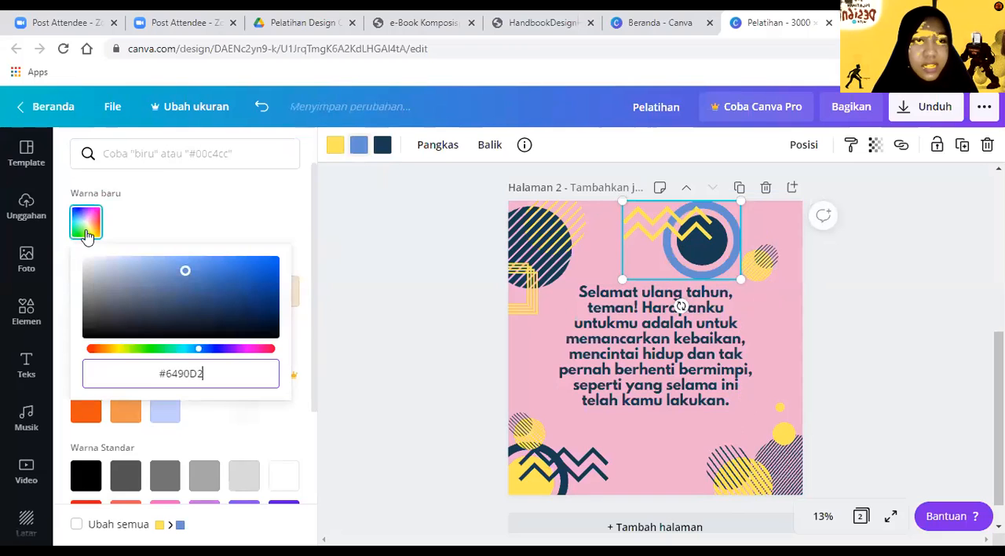
click(367, 339)
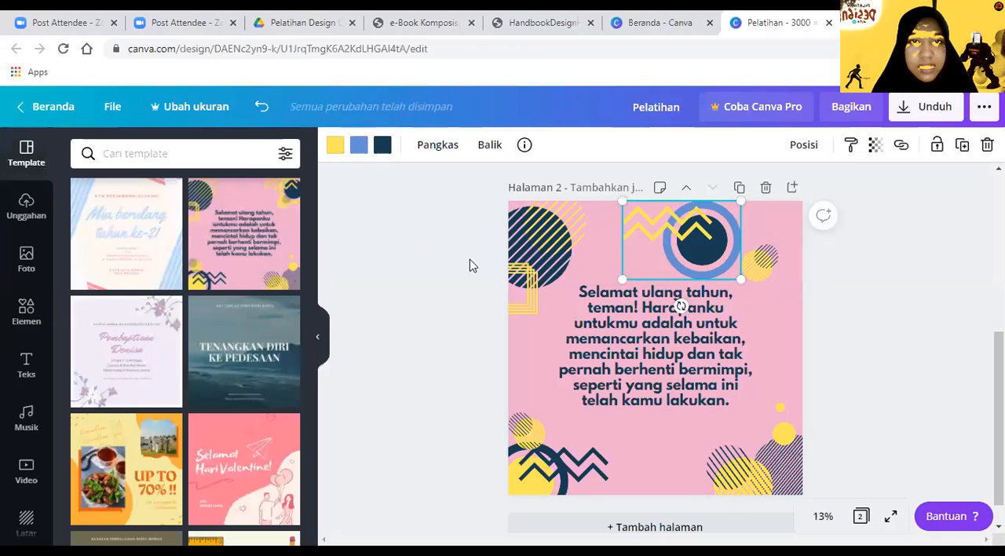
Step: Shrink the zigzag-and-ring graphic and place it in the pink page's upper right corner, and shrink the striped circle in its upper left corner
click(362, 149)
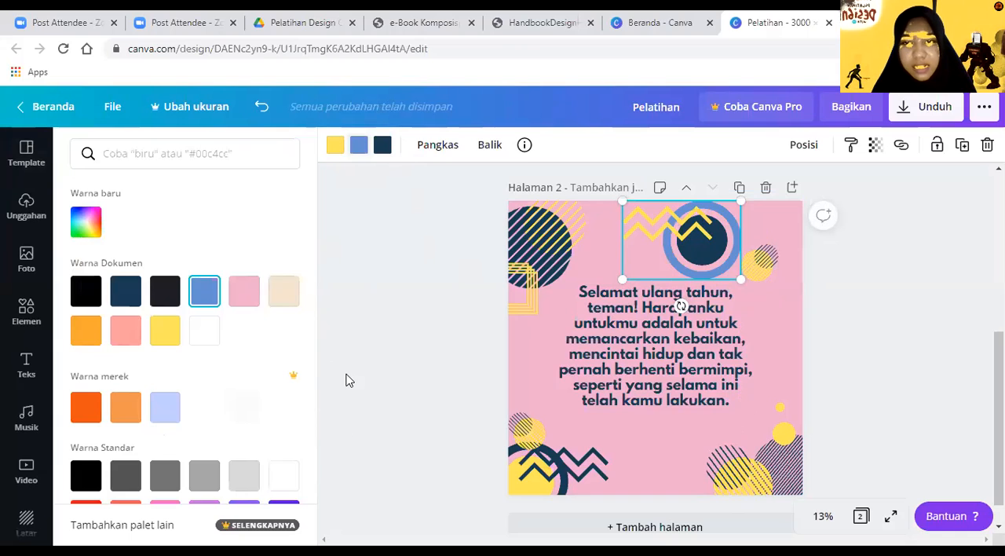
drag(730, 258, 705, 238)
click(567, 267)
drag(583, 288, 554, 244)
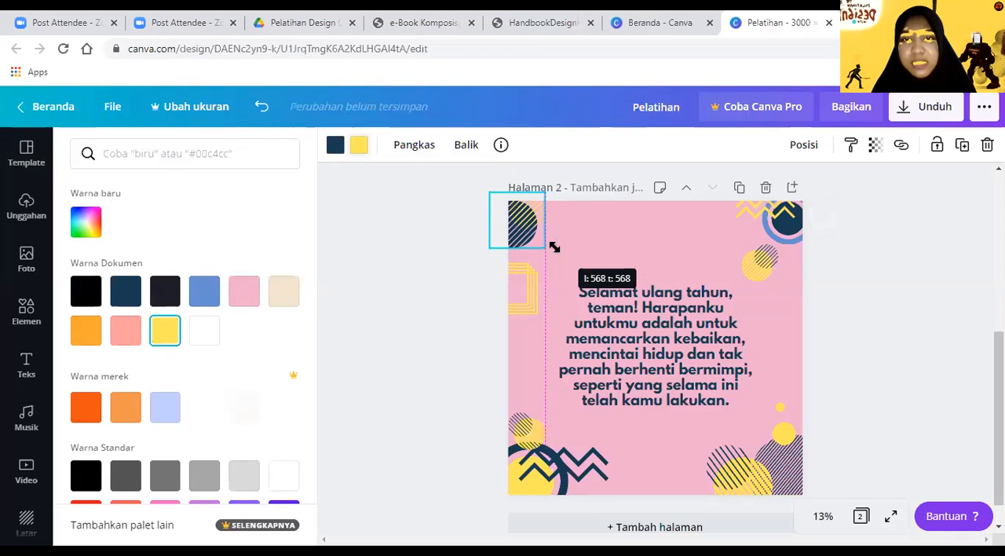
Step: Shrink the yellow nested-squares graphic and move it up to the lower edge of the striped circle on the page's left side
click(518, 295)
drag(529, 312, 515, 253)
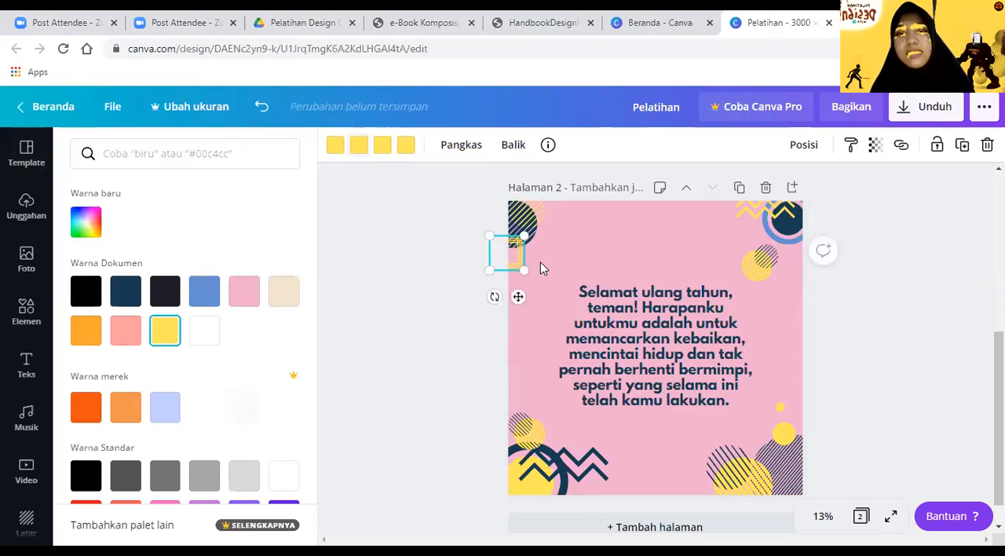
click(540, 262)
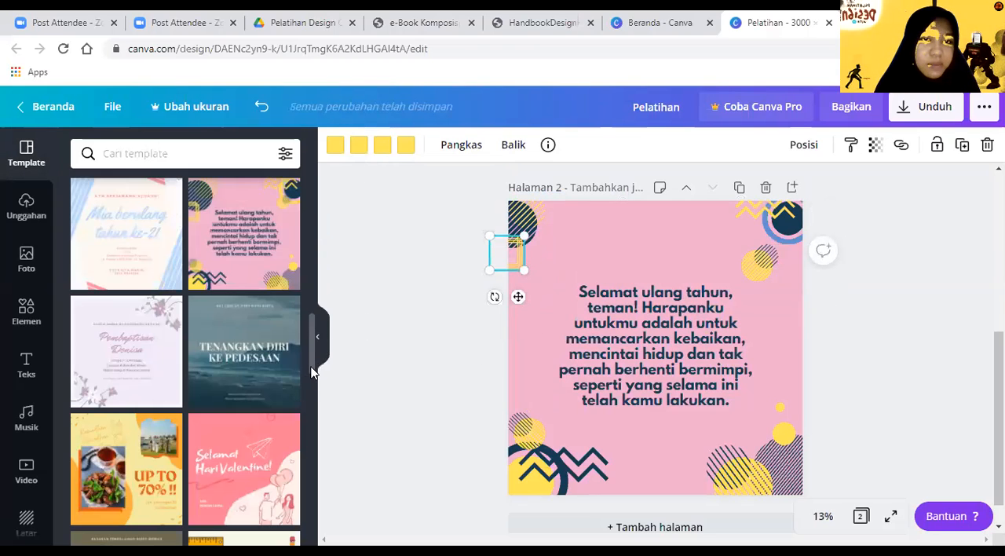
Step: Browse the template list for further contrast examples and view its colour and language filter options
drag(311, 372, 314, 406)
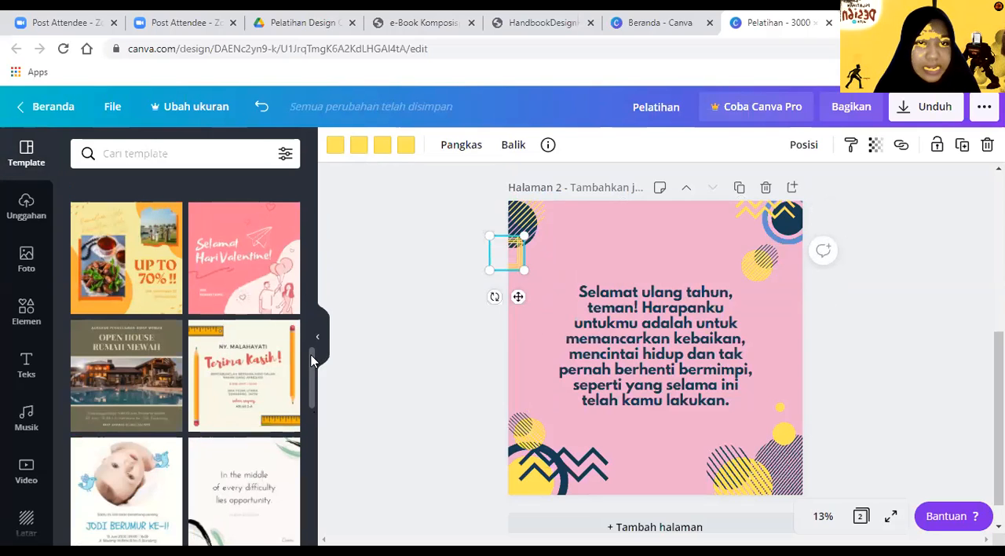
drag(312, 360, 318, 379)
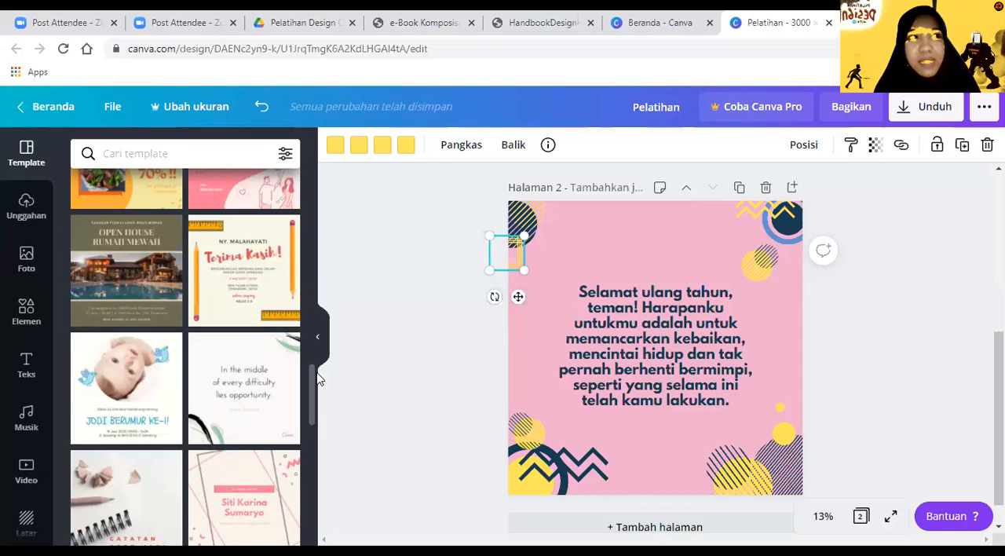
scroll(316, 384, down, 1)
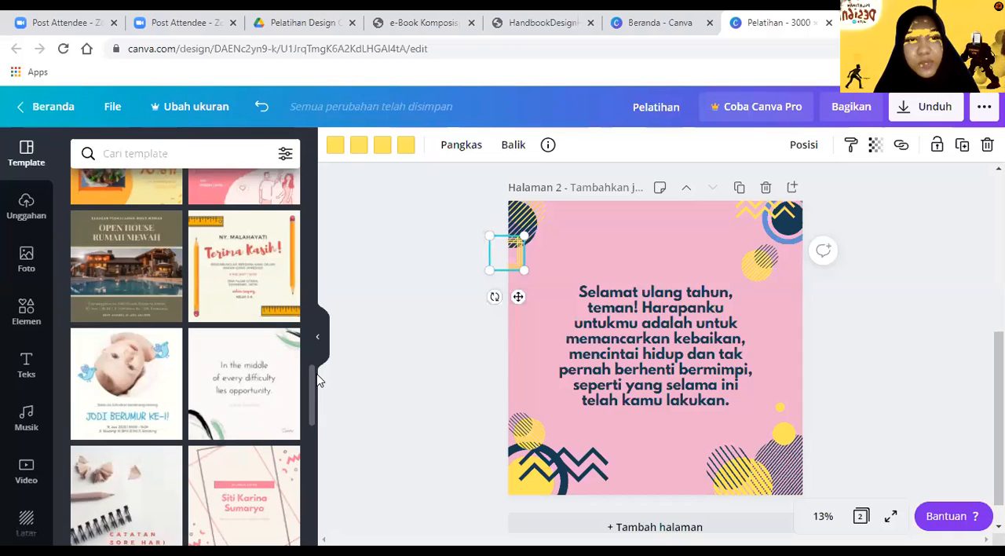
scroll(313, 387, down, 1)
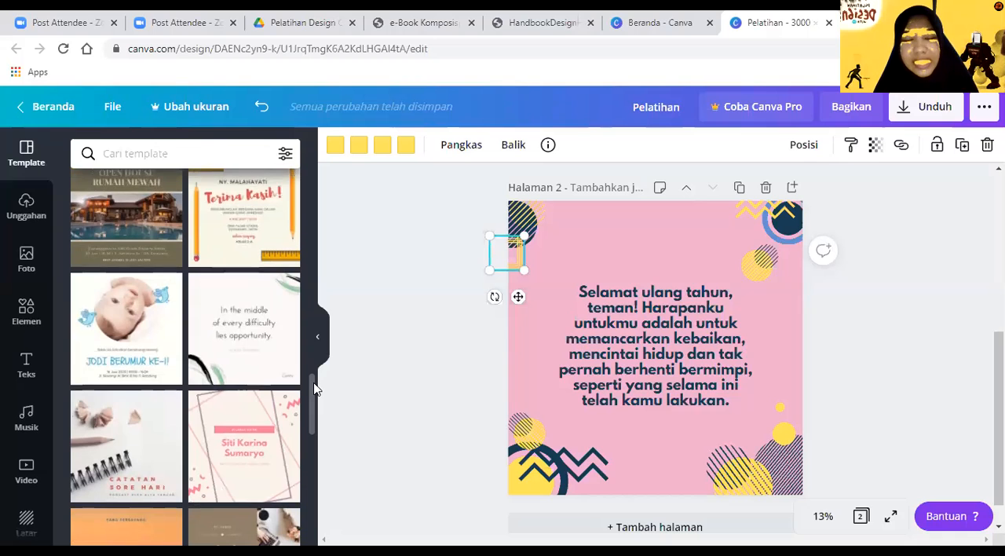
scroll(310, 395, down, 1)
scroll(310, 395, down, 4)
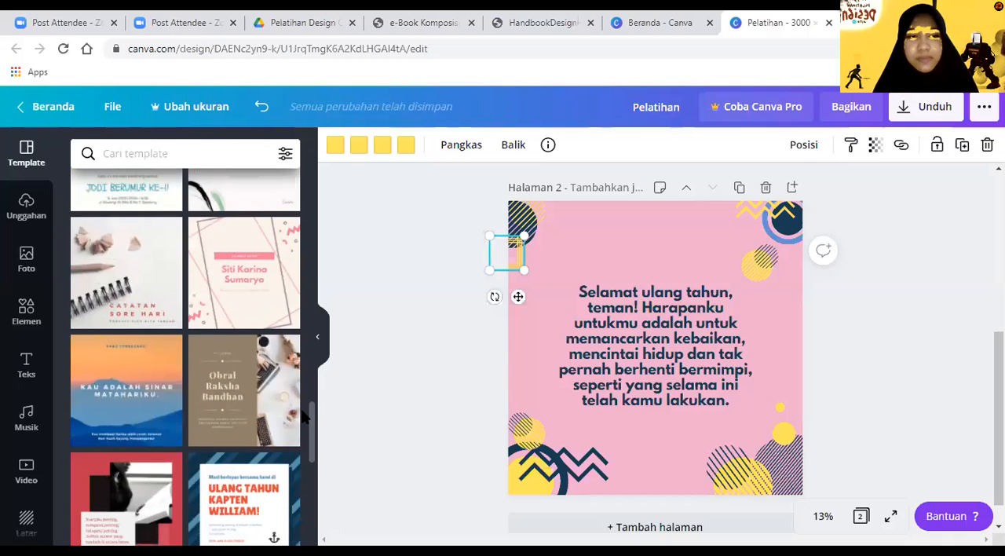
scroll(304, 428, down, 5)
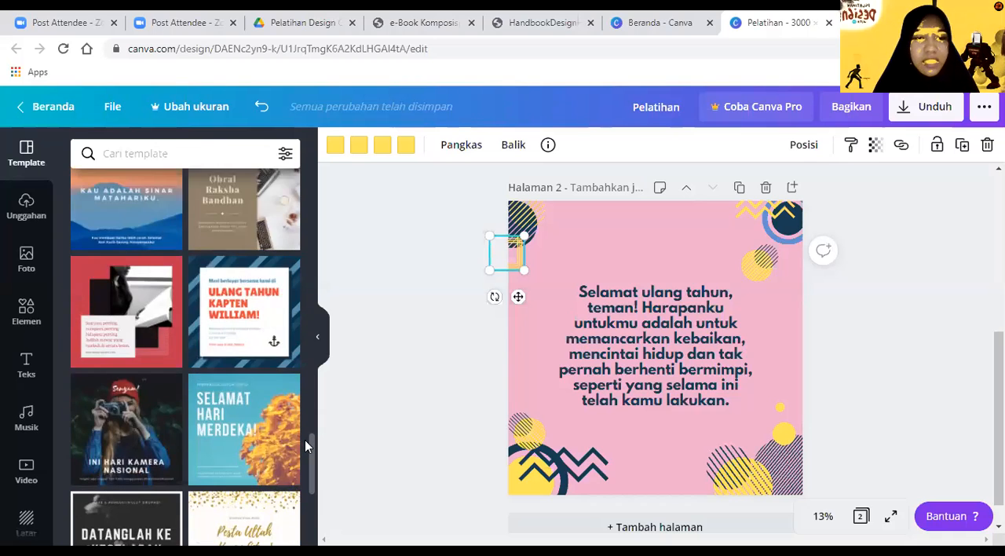
drag(309, 431, 316, 322)
click(247, 148)
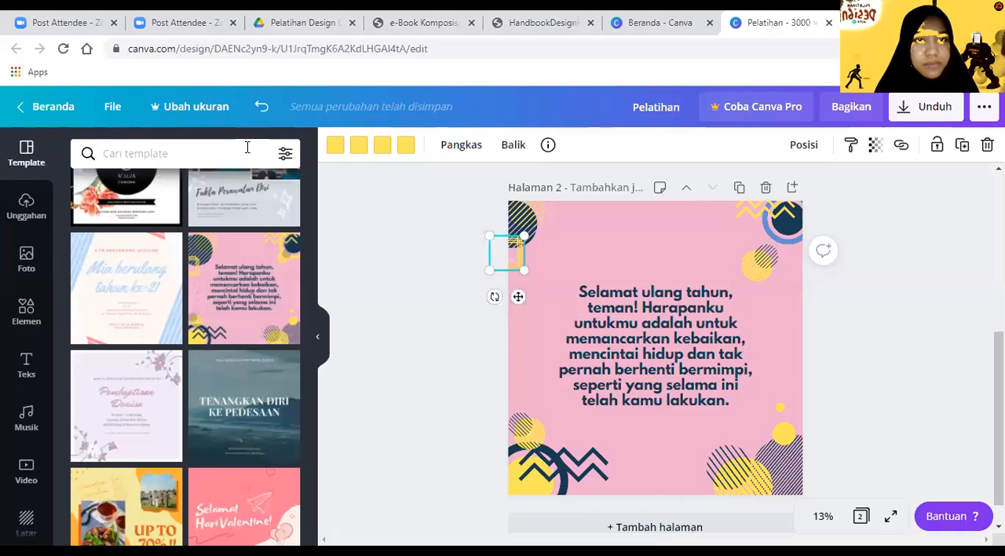
click(284, 153)
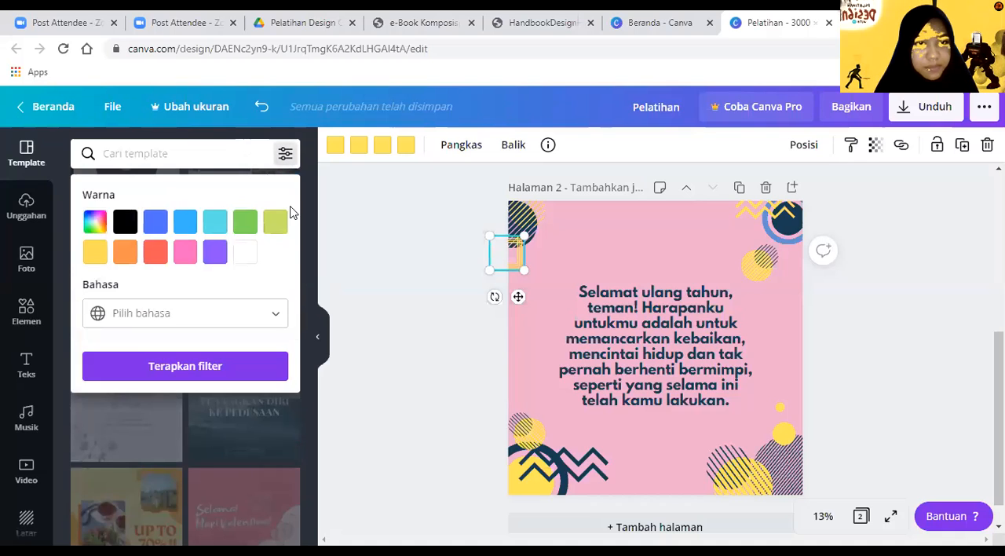
click(351, 265)
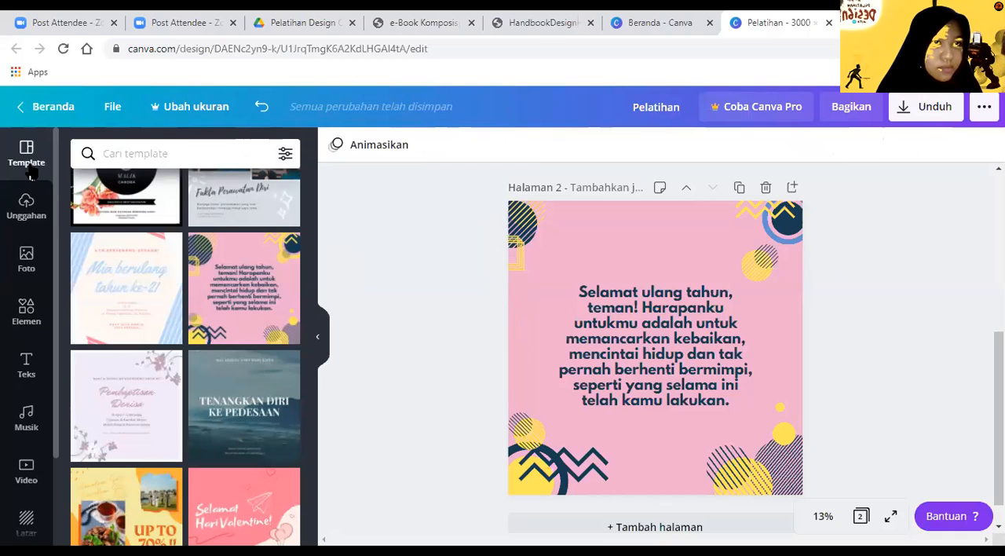
Step: Browse the template categories on the Canva home page and open the "Kudapan Keju Kamis" Instagram story template as a new design
click(17, 50)
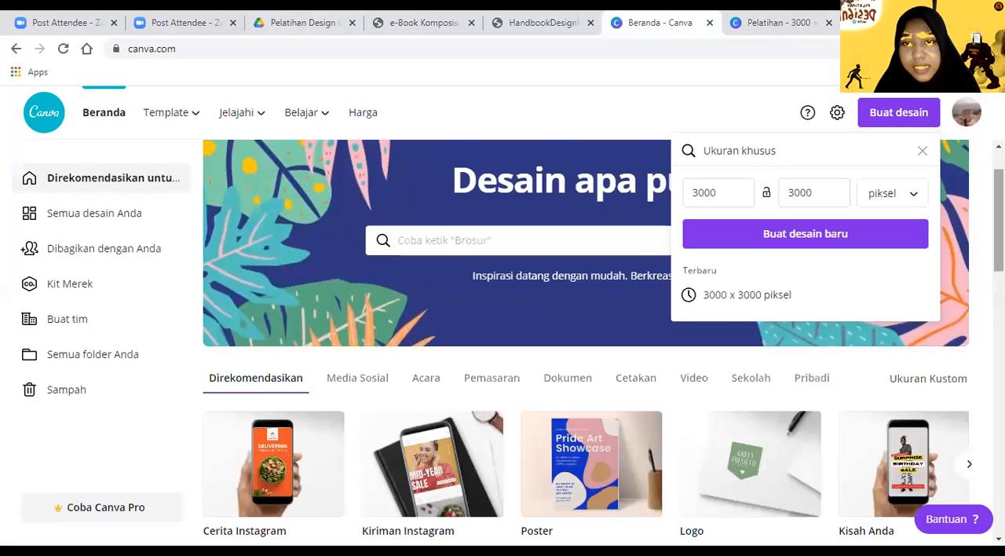
scroll(587, 342, down, 8)
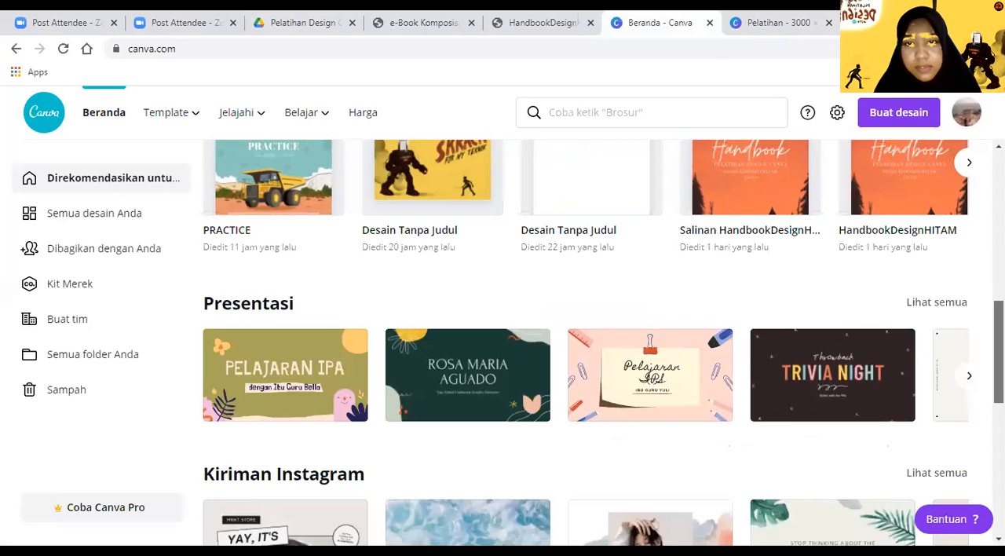
scroll(587, 342, down, 1)
scroll(588, 342, down, 2)
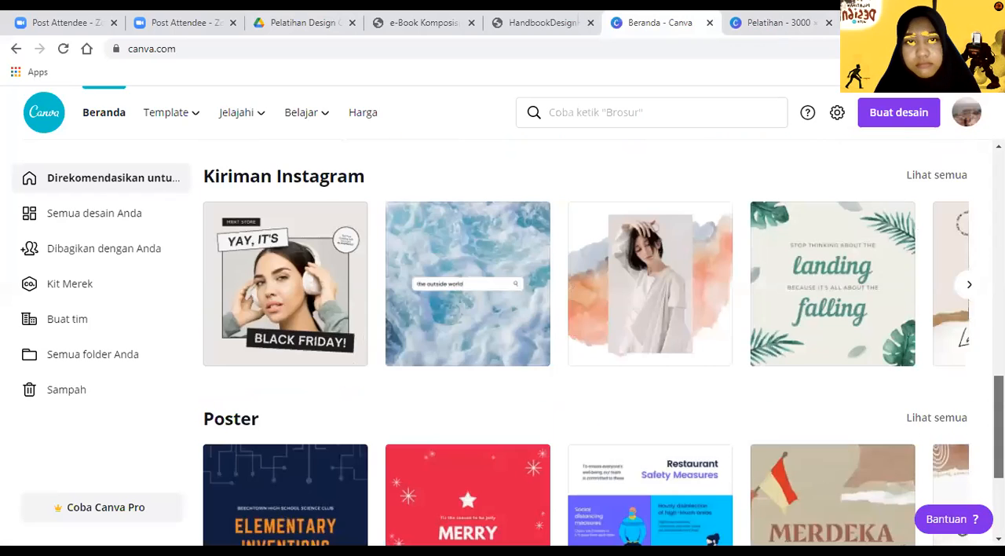
scroll(588, 342, down, 4)
scroll(587, 343, up, 1)
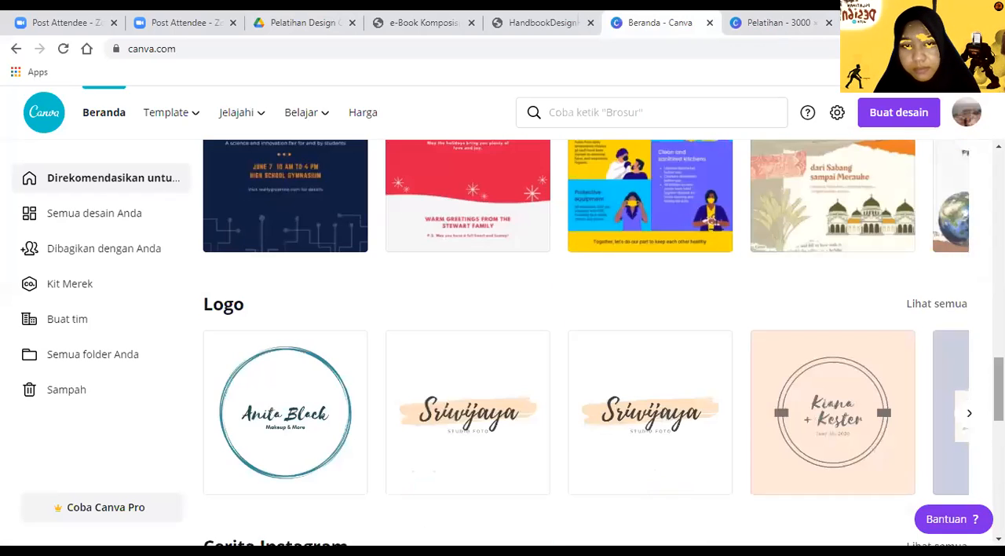
scroll(587, 342, down, 2)
scroll(588, 342, down, 2)
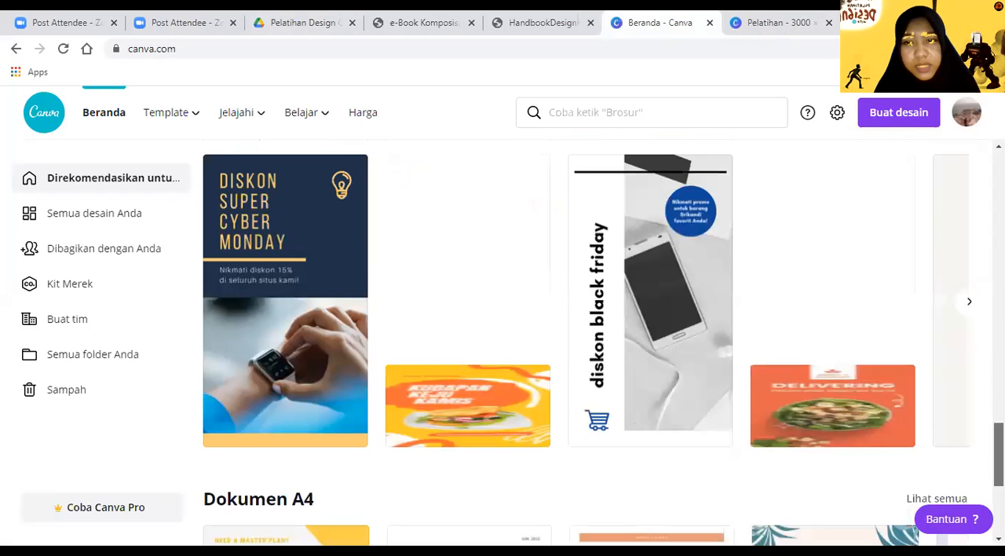
scroll(587, 342, down, 2)
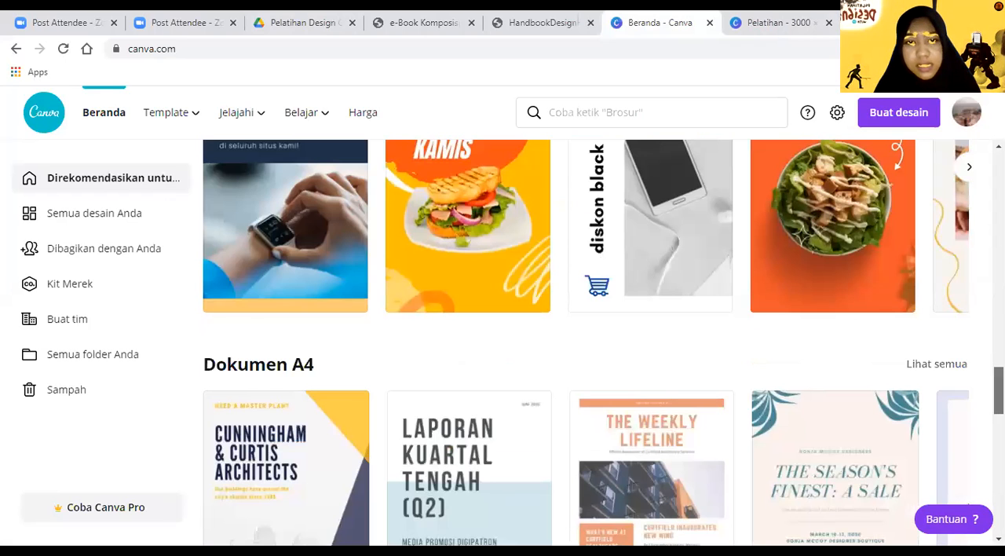
scroll(588, 343, up, 3)
scroll(471, 338, down, 2)
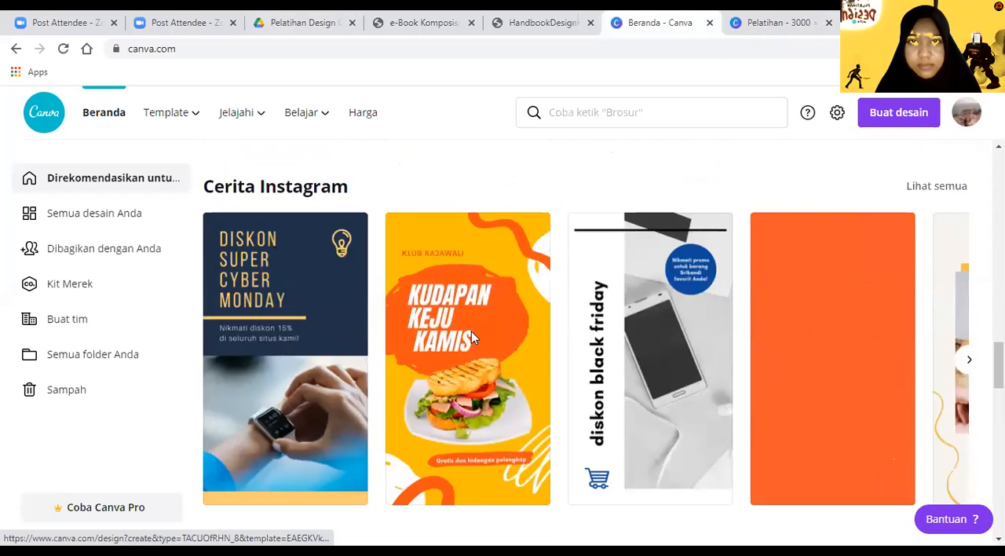
click(773, 213)
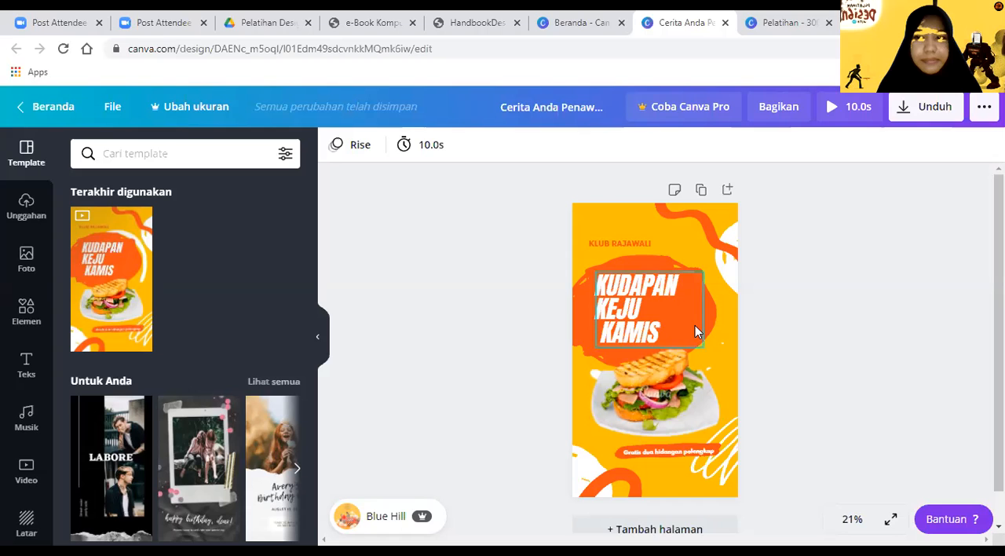
Step: Examine the "Kudapan Keju Kamis" design and the Instagram story templates beside it, and return to the Pelatihan design
scroll(658, 342, down, 1)
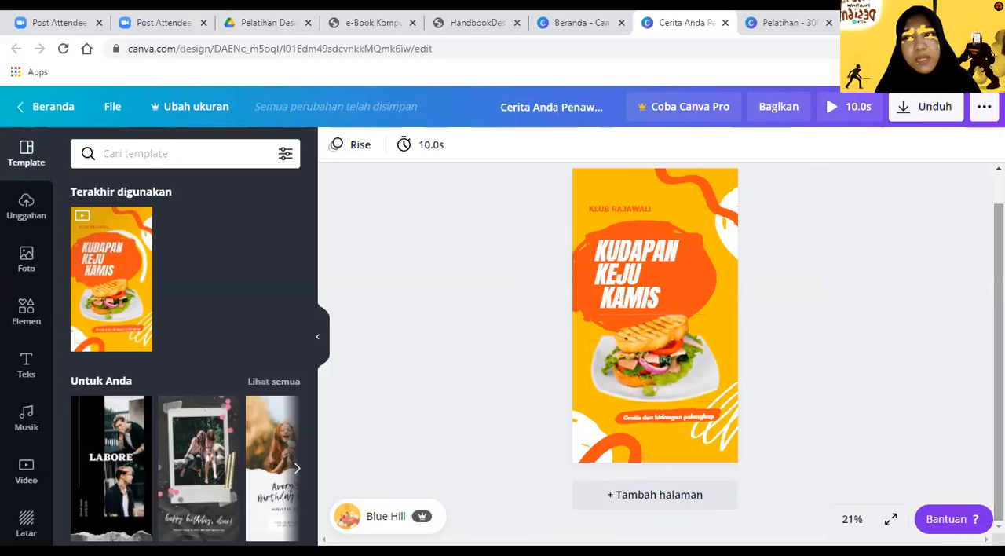
scroll(695, 361, up, 1)
scroll(714, 379, down, 1)
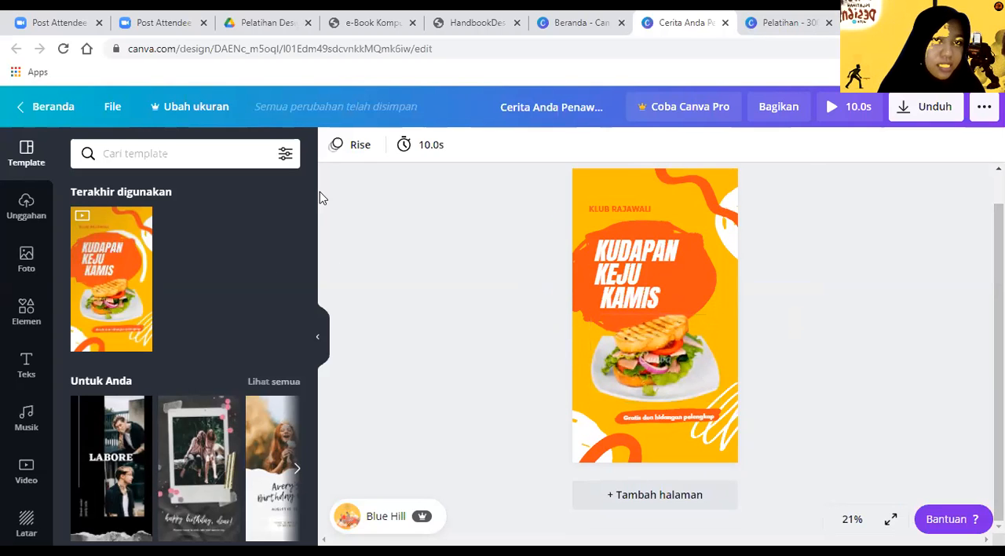
drag(311, 197, 315, 230)
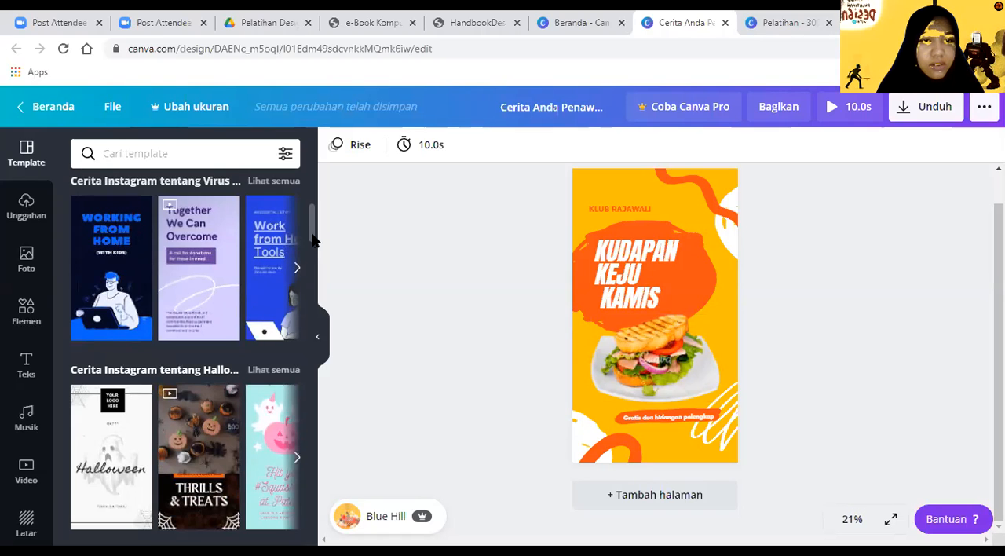
drag(312, 237, 314, 260)
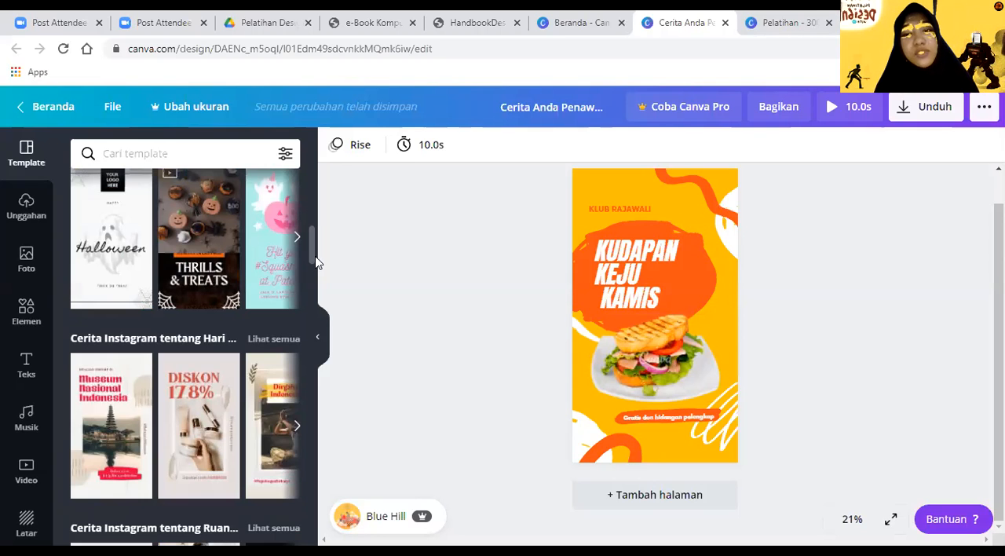
mouse_move(316, 253)
mouse_down()
mouse_move(312, 229)
mouse_move(312, 245)
mouse_up()
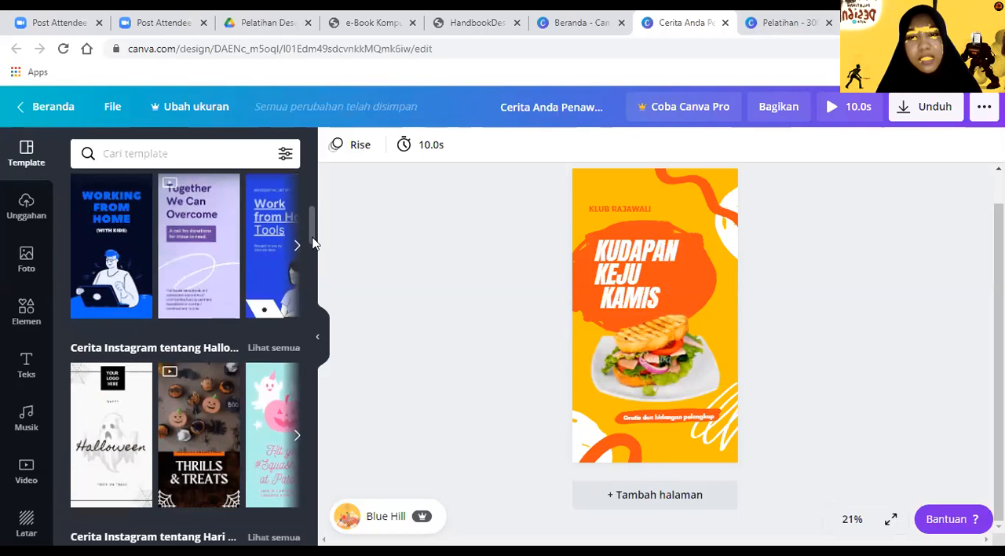
mouse_move(313, 237)
mouse_down()
mouse_move(305, 216)
mouse_move(310, 246)
mouse_up()
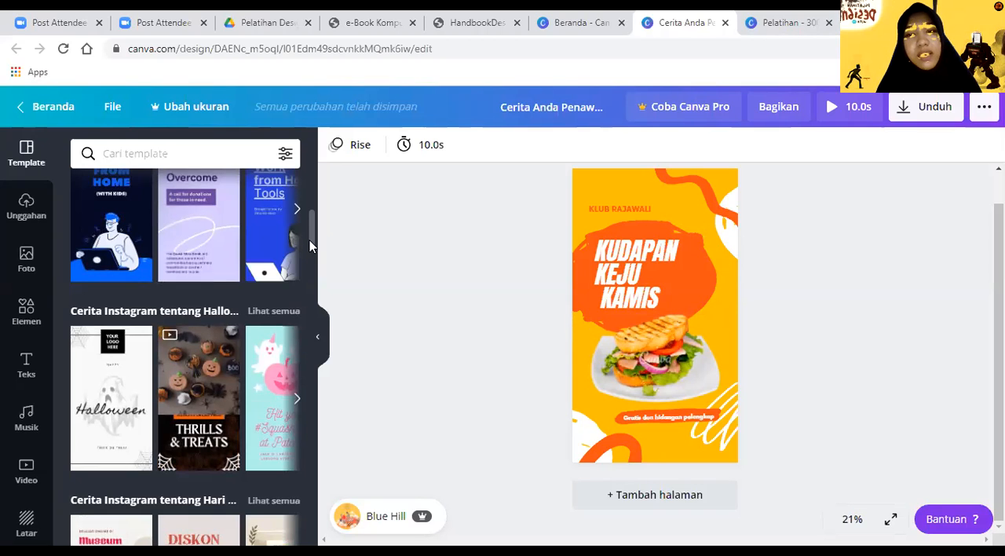
mouse_move(309, 240)
mouse_down()
mouse_move(308, 201)
mouse_move(310, 260)
mouse_move(298, 177)
mouse_move(310, 240)
mouse_up()
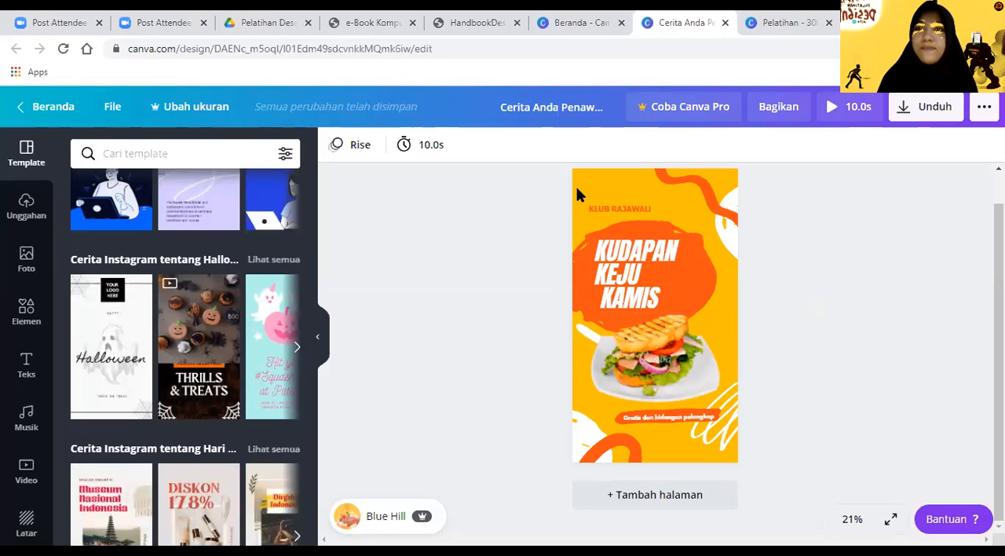
key(ctrl+Tab)
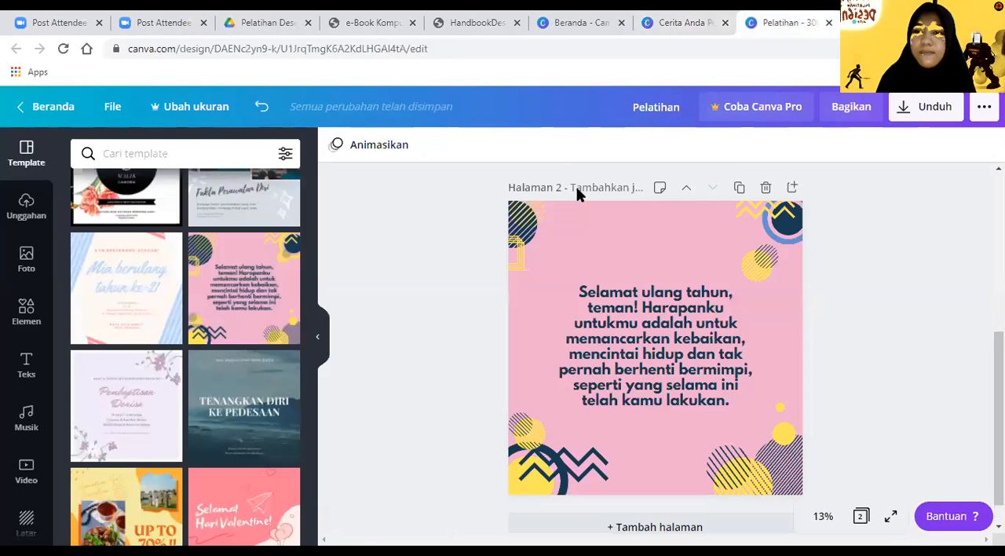